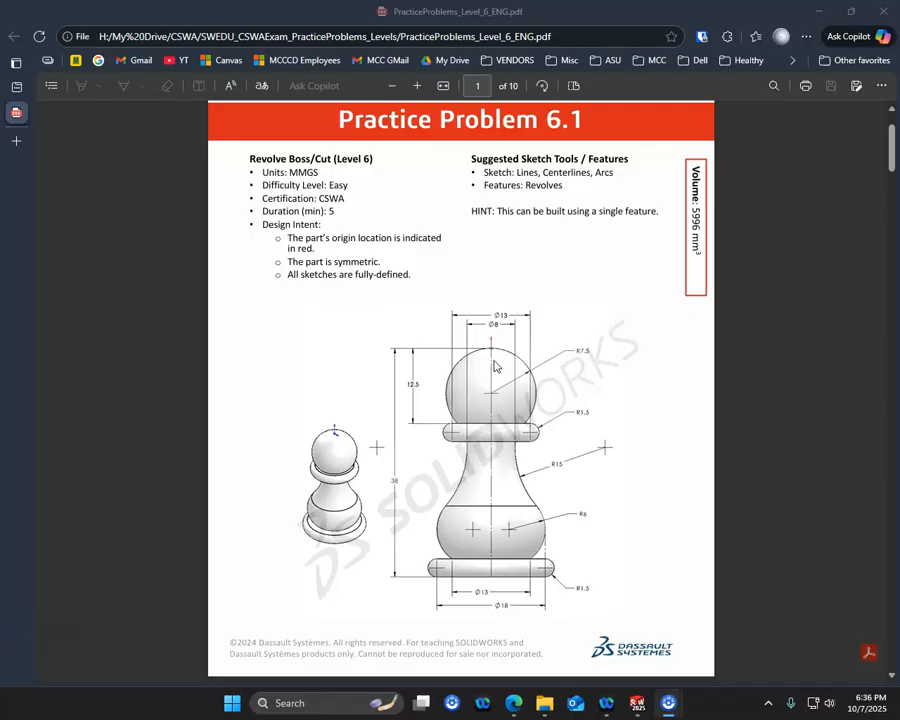
# - Move the PDF drawing out of the way, switch to SOLIDWORKS, and create a new part from the Part mm template
pyautogui.click(505, 370)
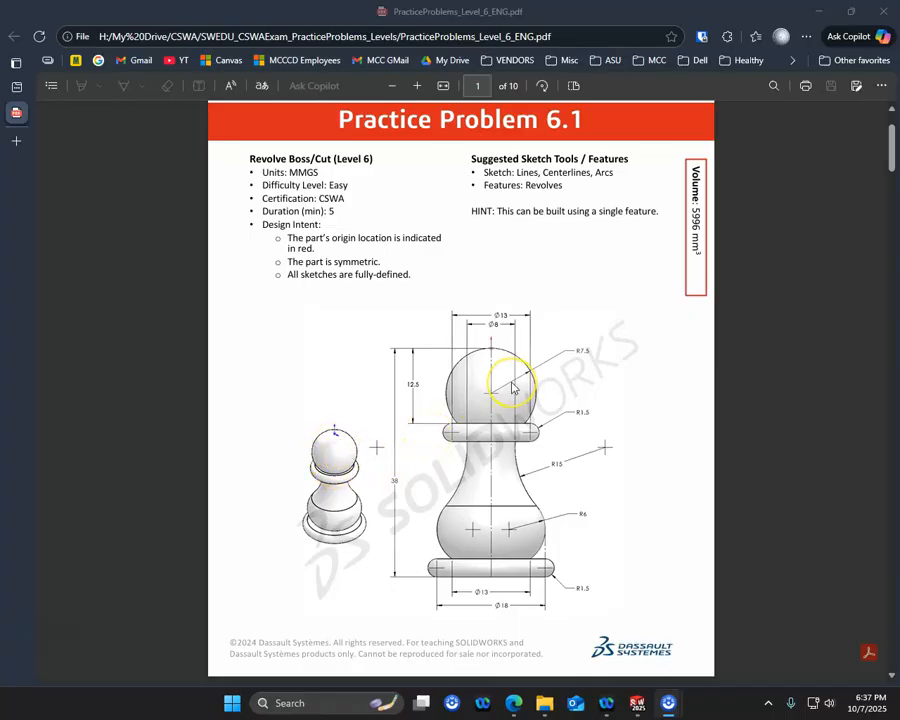
pyautogui.moveTo(598, 16); pyautogui.dragTo(0, 100)
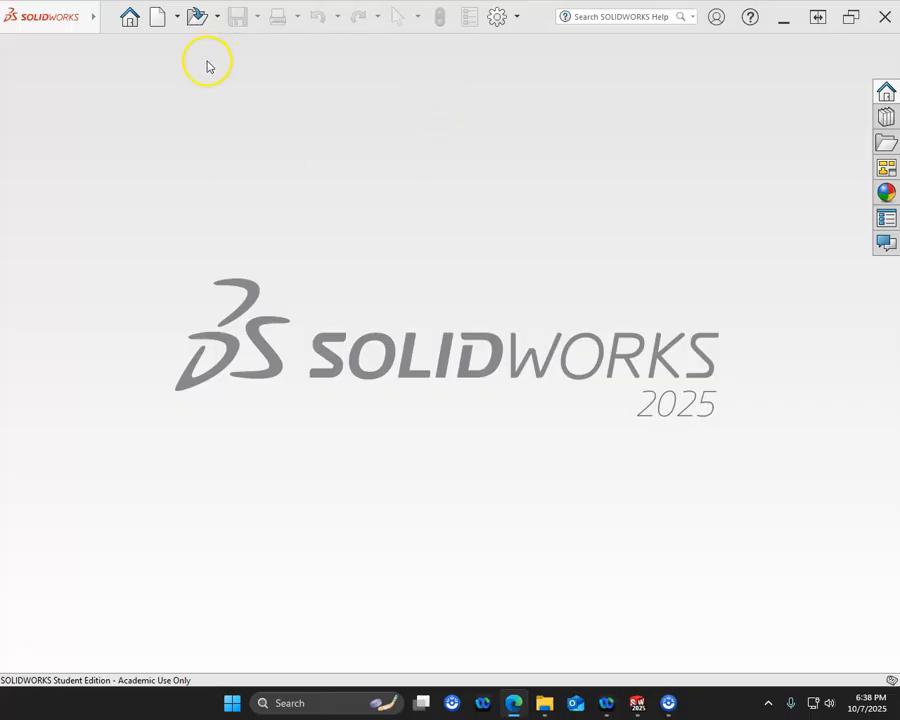
pyautogui.click(93, 21)
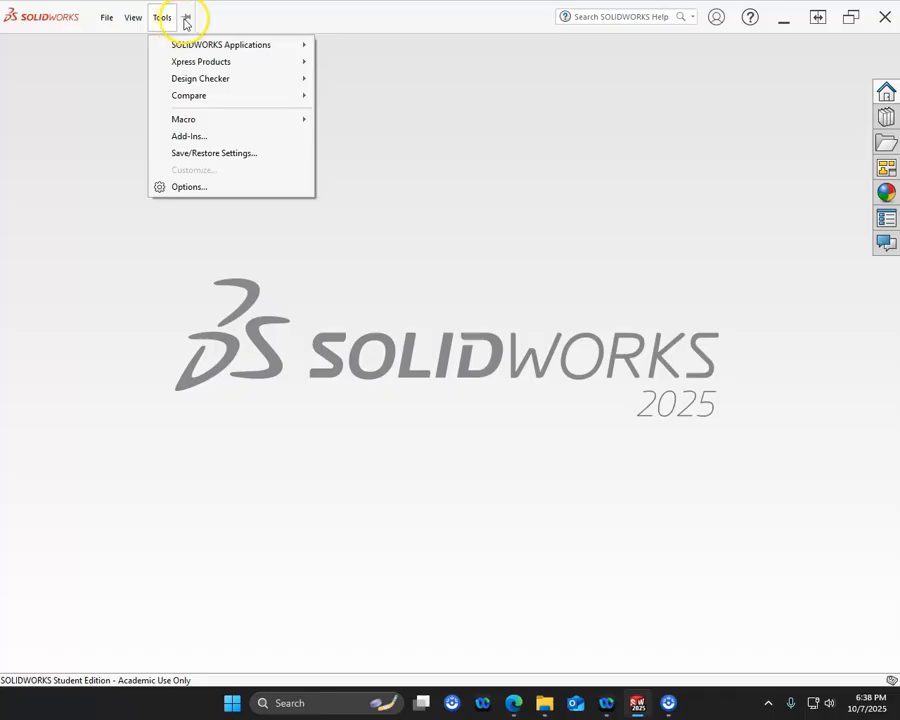
pyautogui.moveTo(106, 19)
pyautogui.click(128, 45)
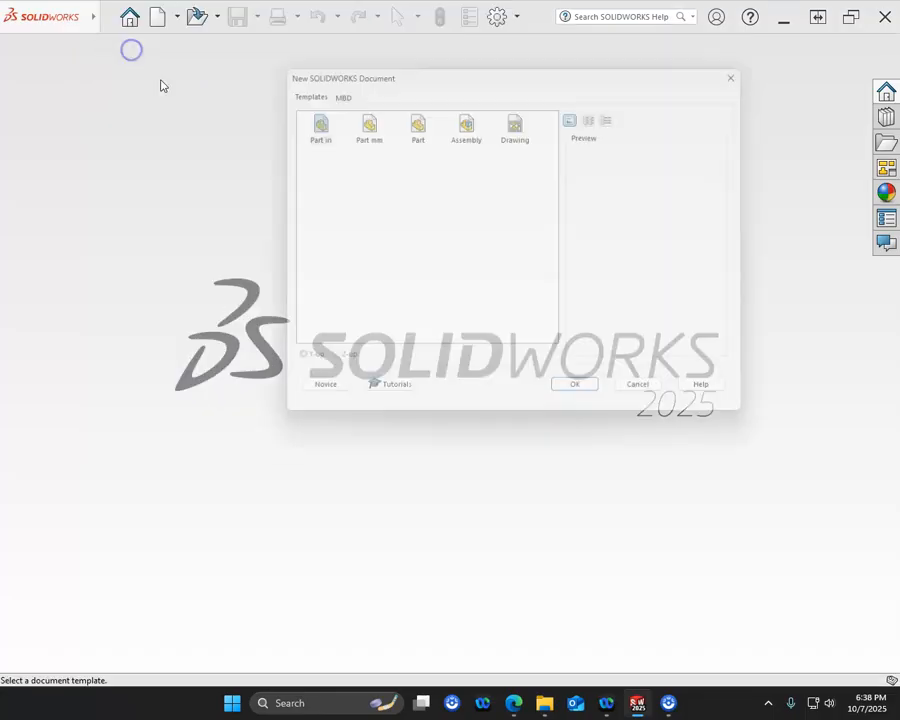
pyautogui.click(360, 125)
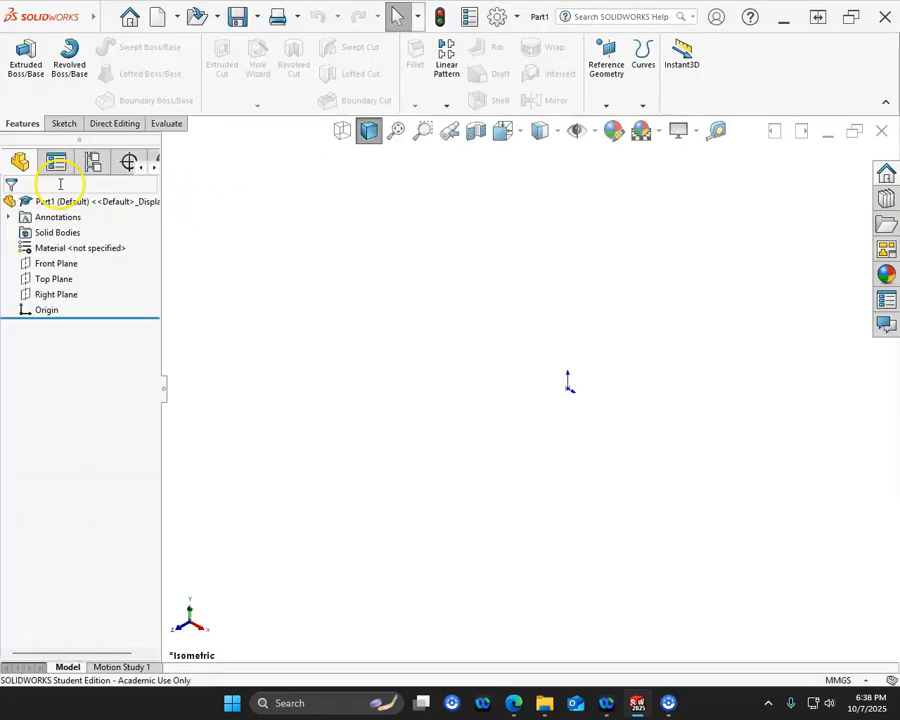
# - Start a sketch on the Front Plane and draw a centerpoint arc of about 30 mm radius, centred below the origin and starting at the origin
pyautogui.click(57, 264)
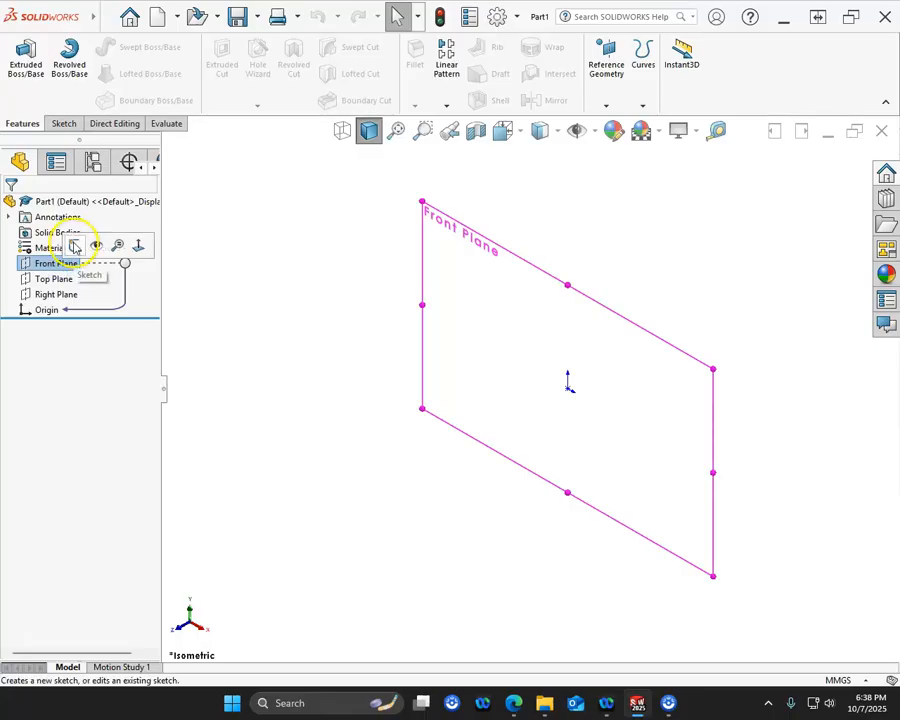
pyautogui.click(74, 248)
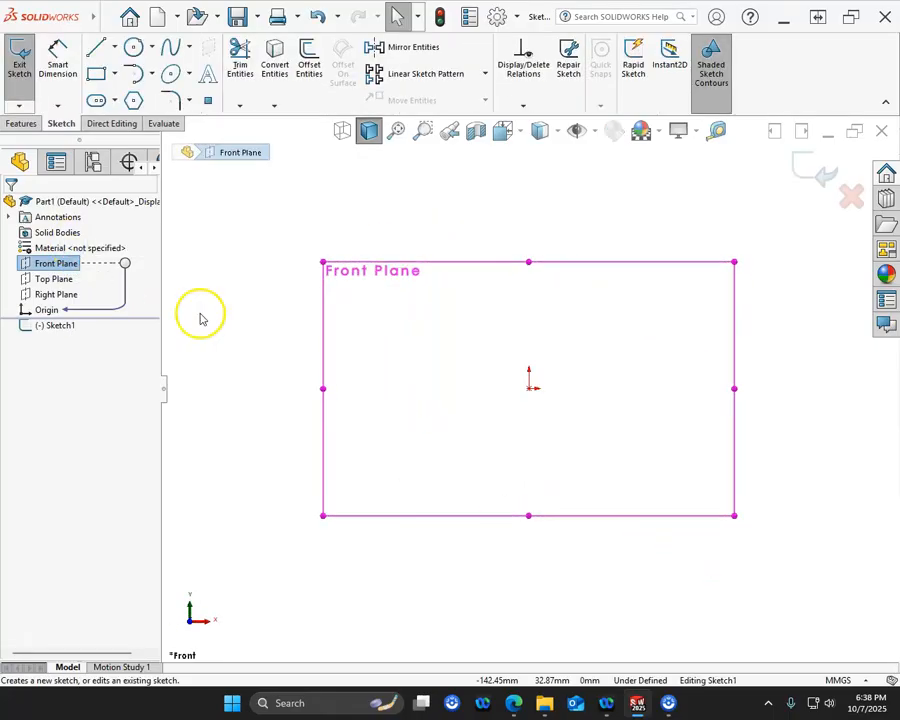
pyautogui.click(150, 75)
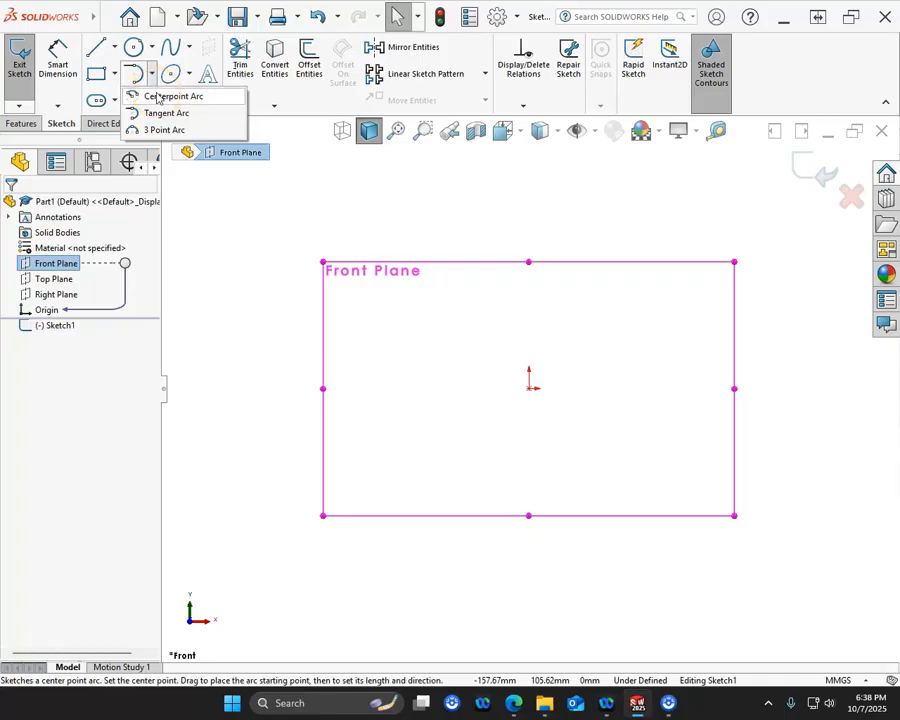
pyautogui.click(157, 97)
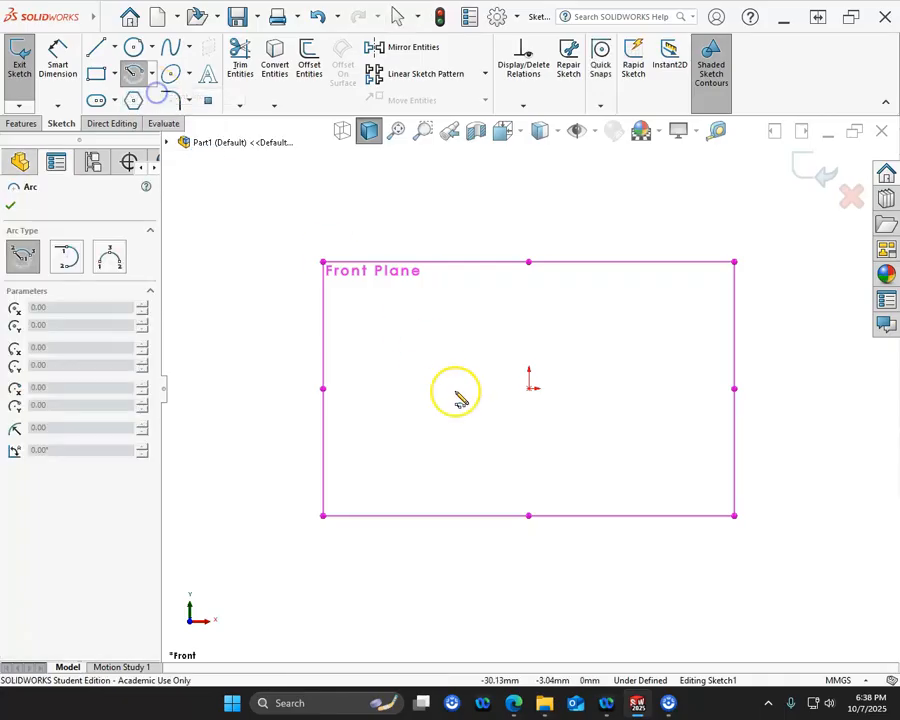
pyautogui.click(529, 458)
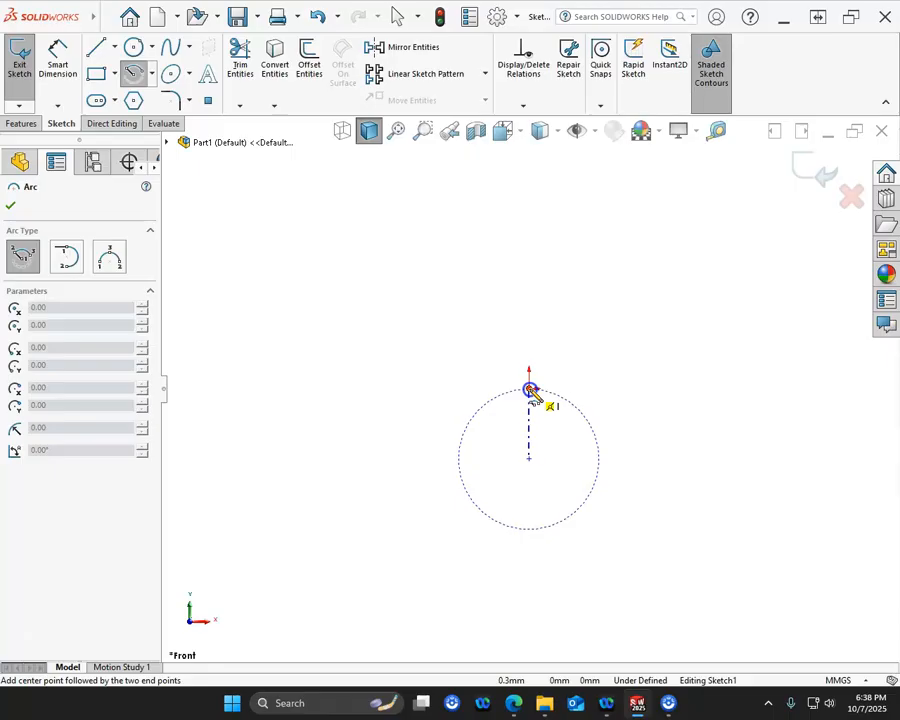
pyautogui.click(529, 388)
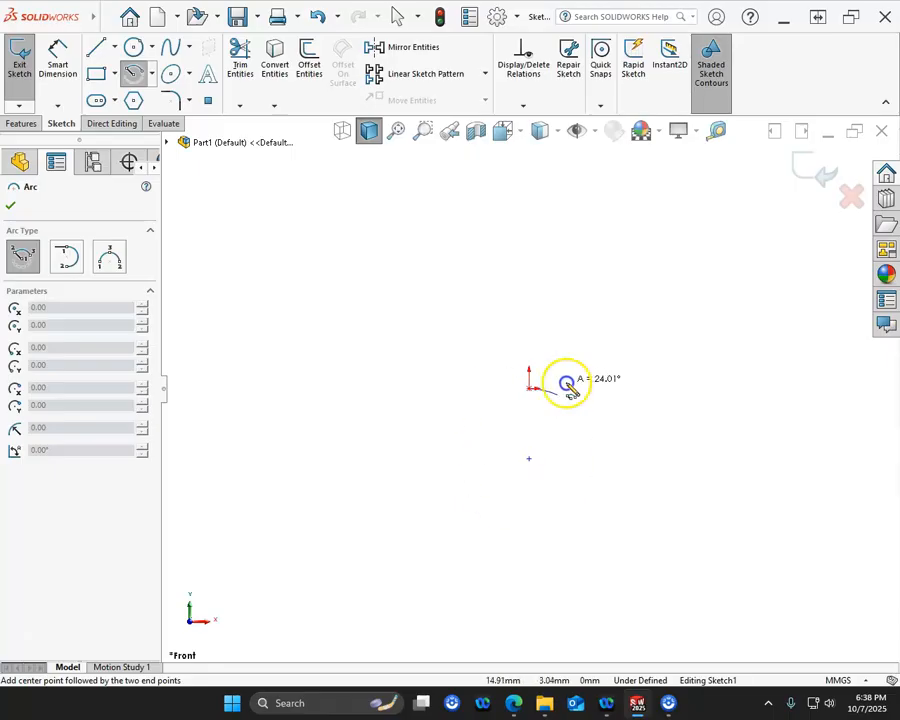
pyautogui.click(578, 507)
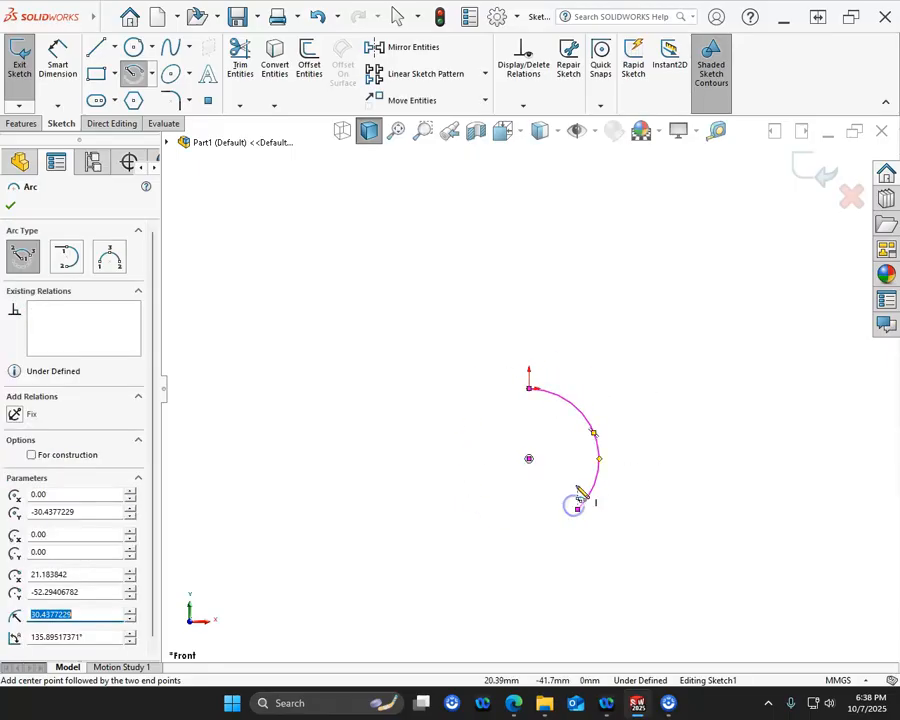
pyautogui.press('Escape')
# - Sketch a vertical line about 149 mm down from the origin, a base line about 57 mm outward, a tangent end arc and a short return line
pyautogui.scroll(5, 568, 485)
pyautogui.scroll(-3, 557, 500)
pyautogui.click(96, 47)
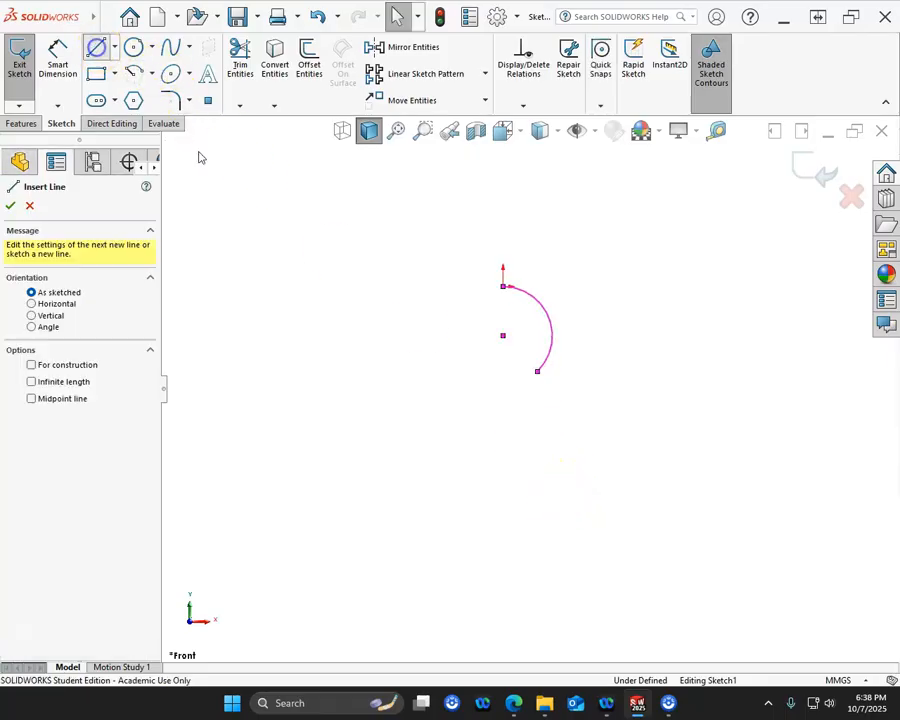
pyautogui.click(503, 289)
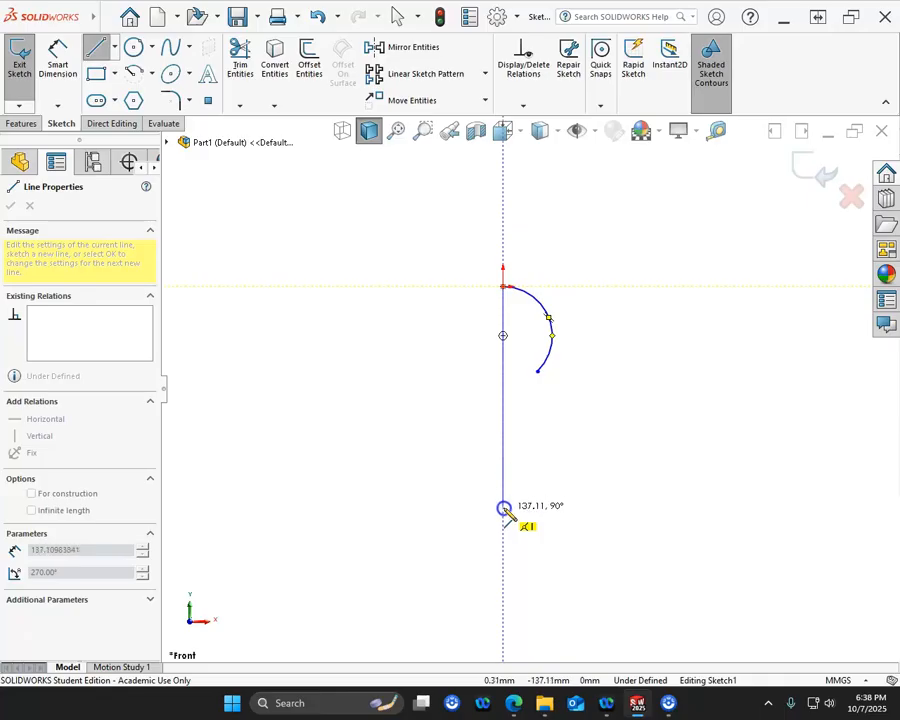
pyautogui.click(503, 528)
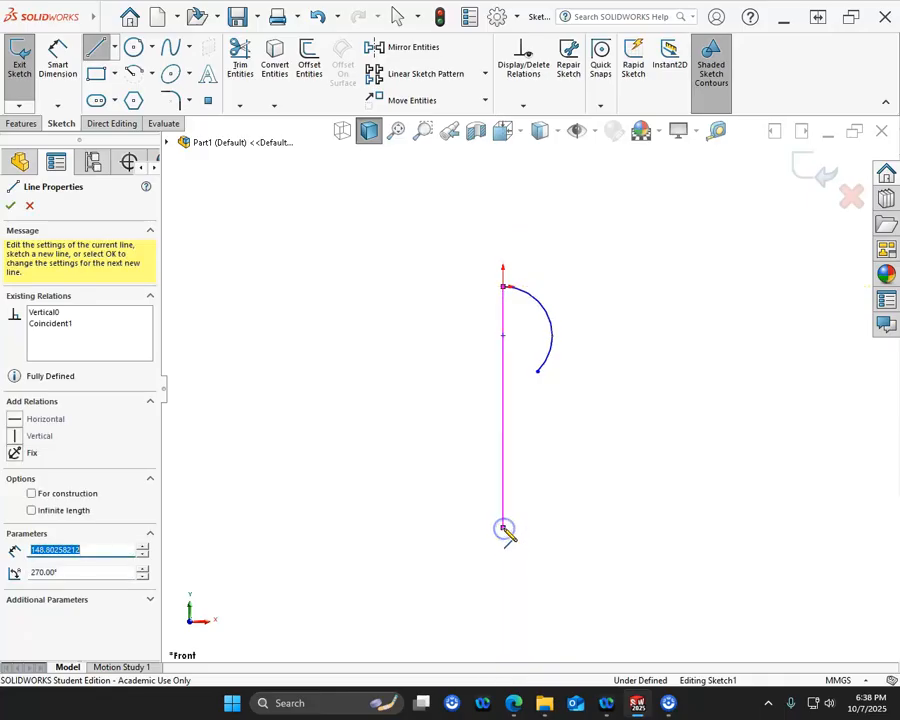
pyautogui.click(596, 528)
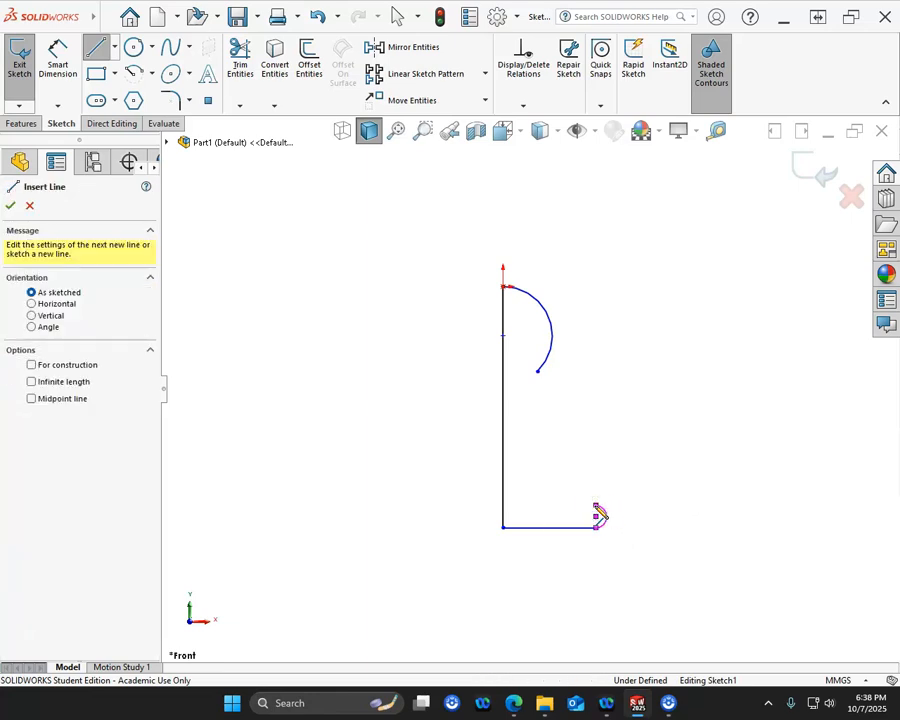
pyautogui.click(571, 505)
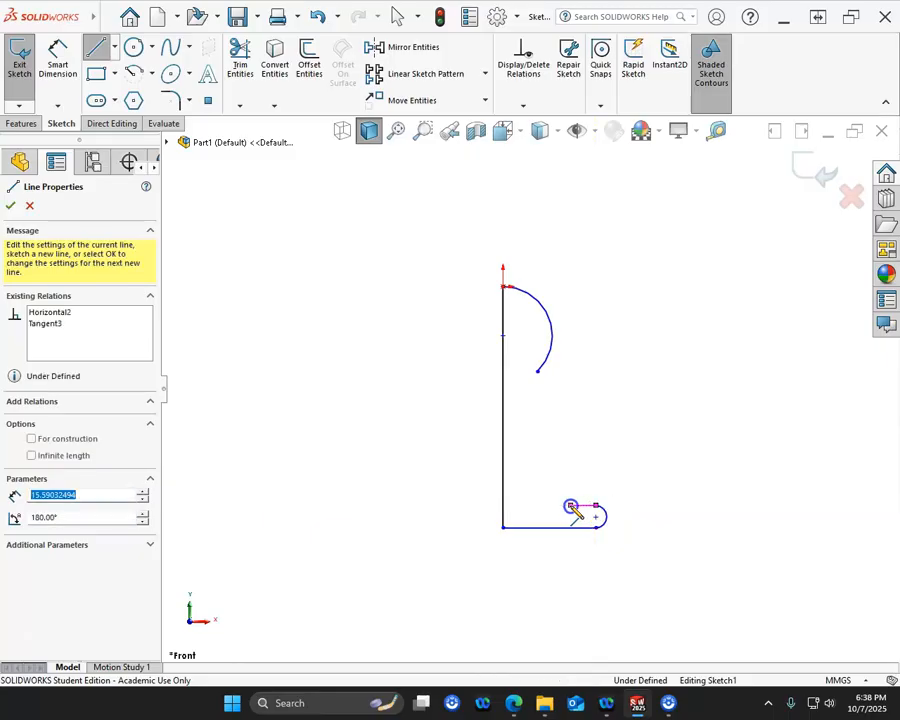
pyautogui.press('Escape')
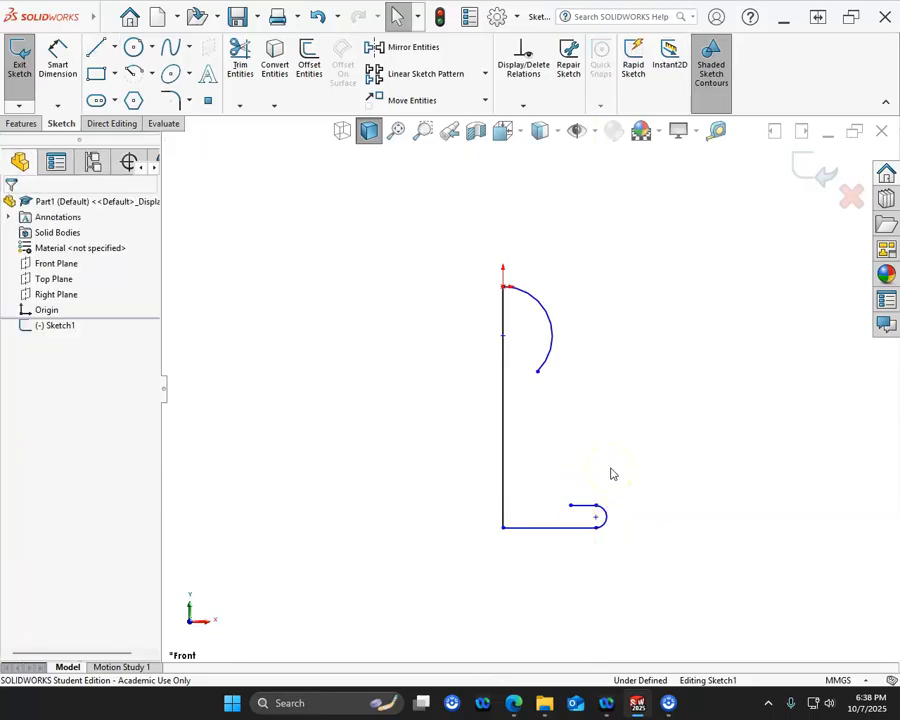
# - Dimension the vertical axis line to 38 mm
pyautogui.click(57, 60)
pyautogui.click(498, 421)
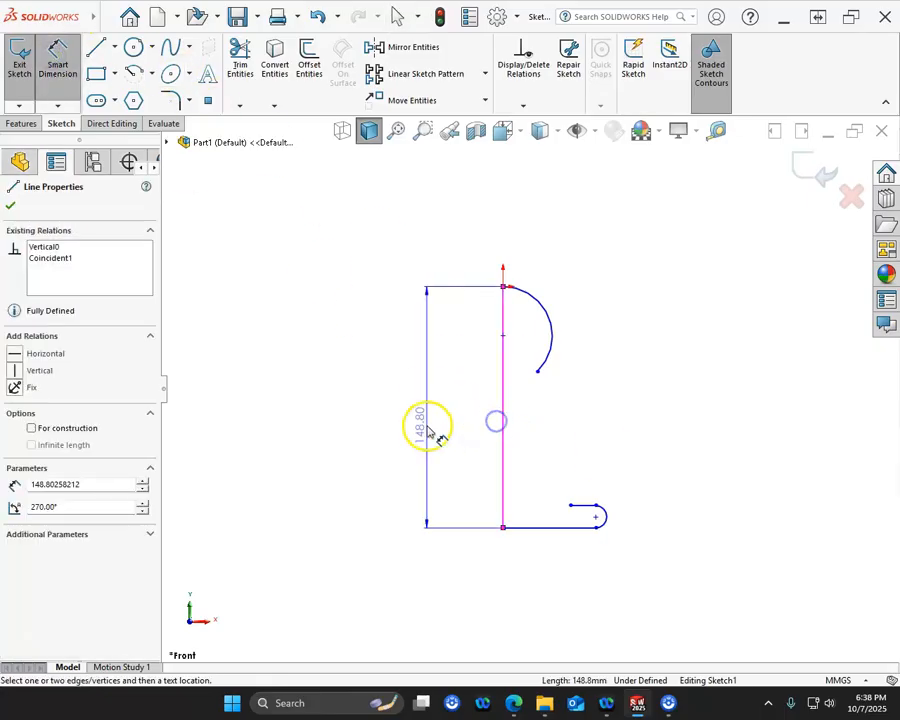
pyautogui.click(430, 432)
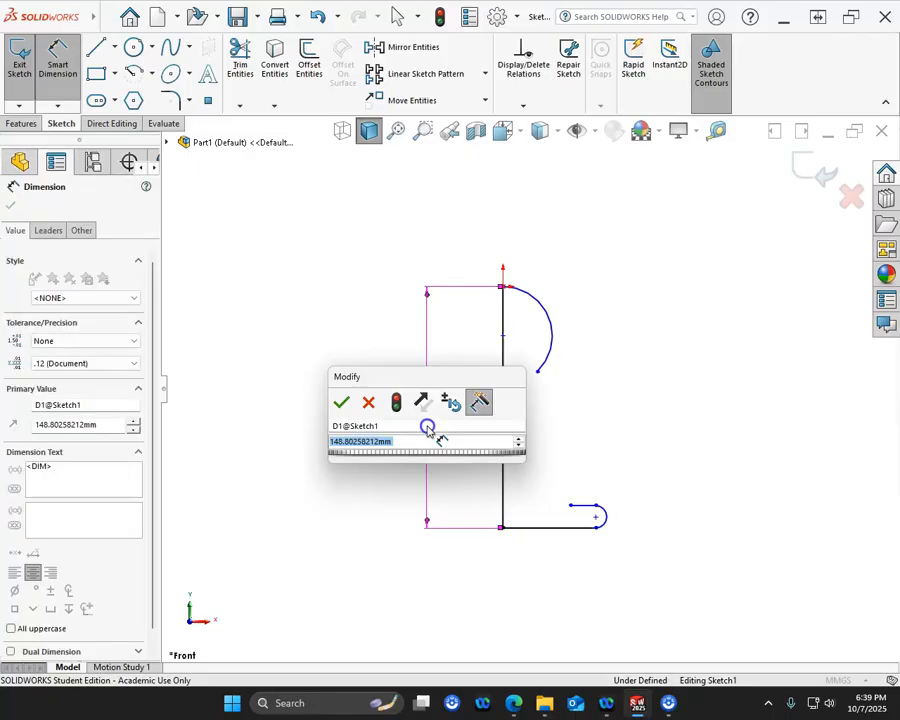
pyautogui.write('38')
pyautogui.press('Return')
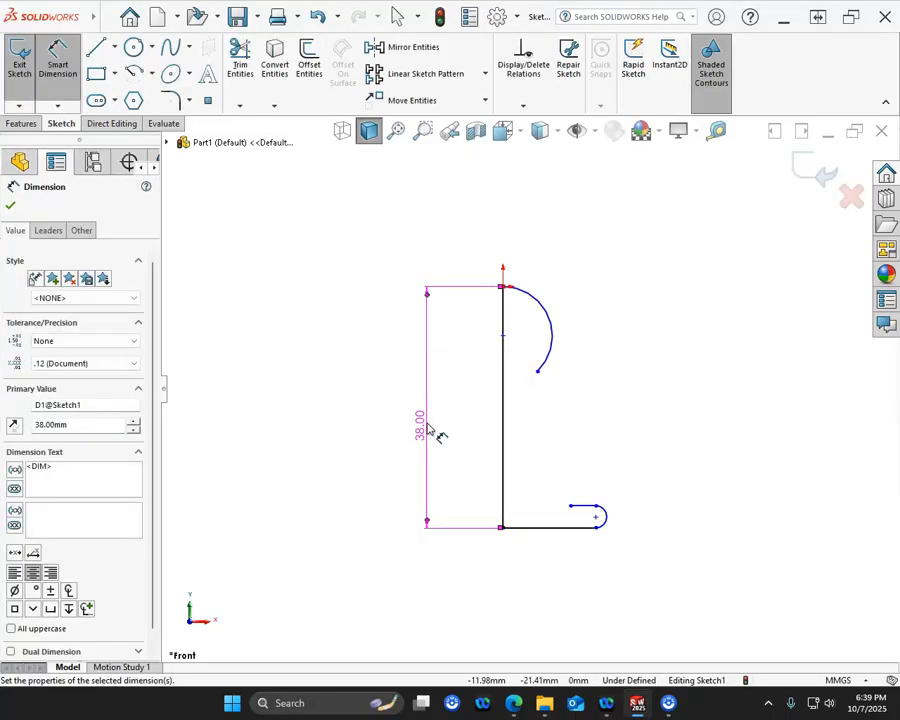
# - Dimension the radius of the head arc at the origin to 7.5 mm
pyautogui.scroll(-3, 559, 380)
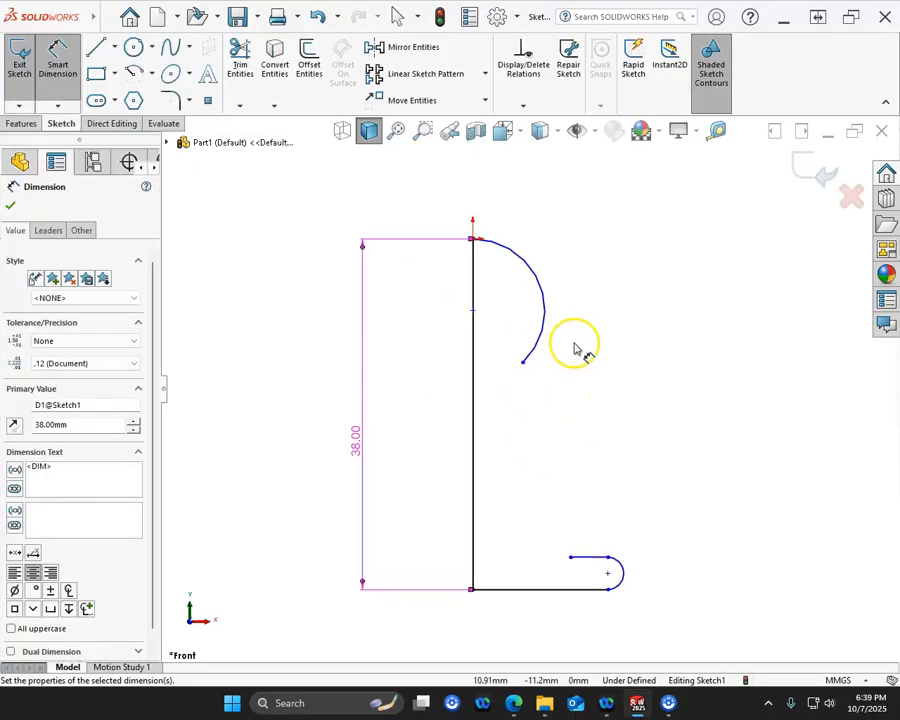
pyautogui.click(552, 298)
pyautogui.click(603, 228)
pyautogui.write('7.5')
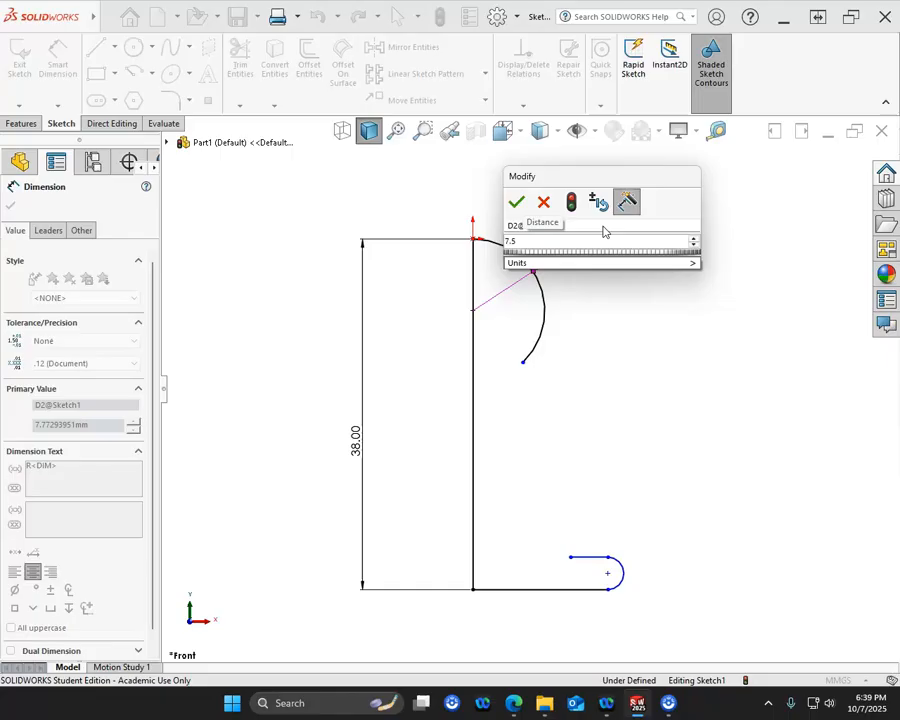
pyautogui.press('Return')
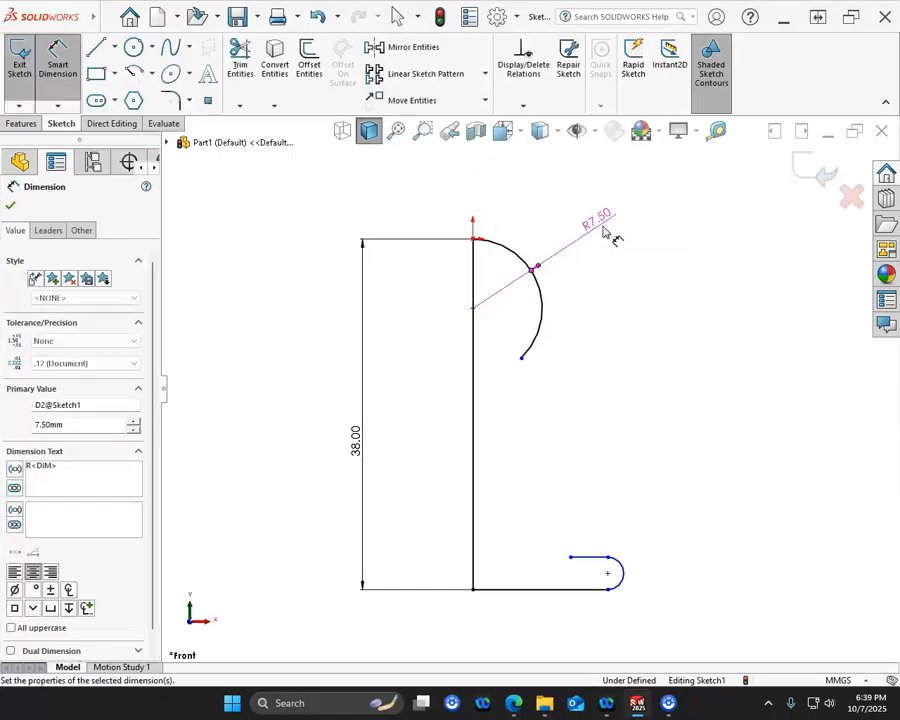
# - Dimension the radius of the small arc at the end of the base to 1.5 mm
pyautogui.click(620, 586)
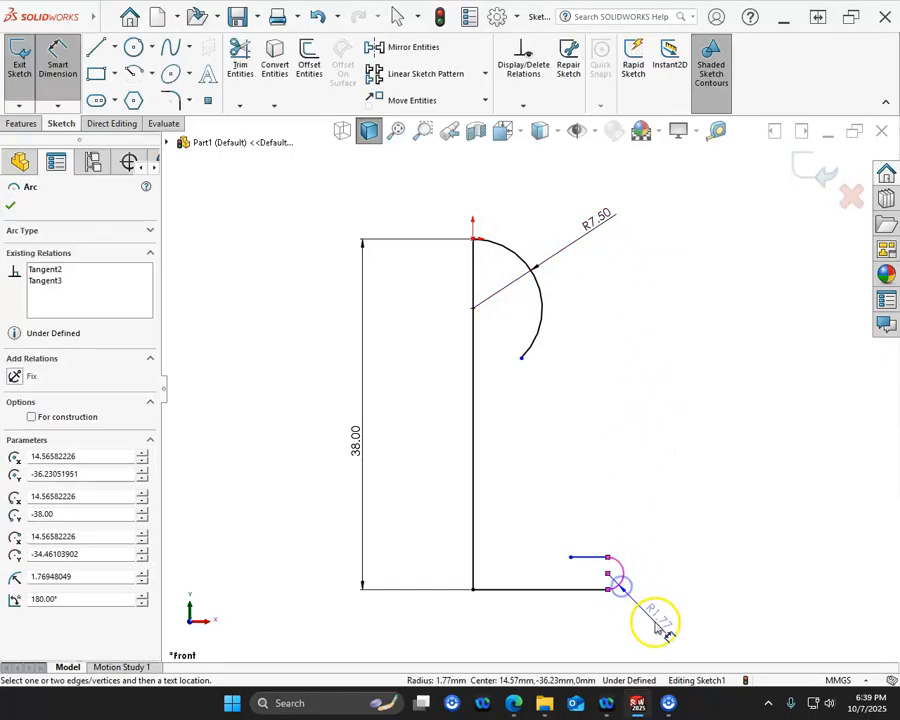
pyautogui.click(663, 625)
pyautogui.write('1.5')
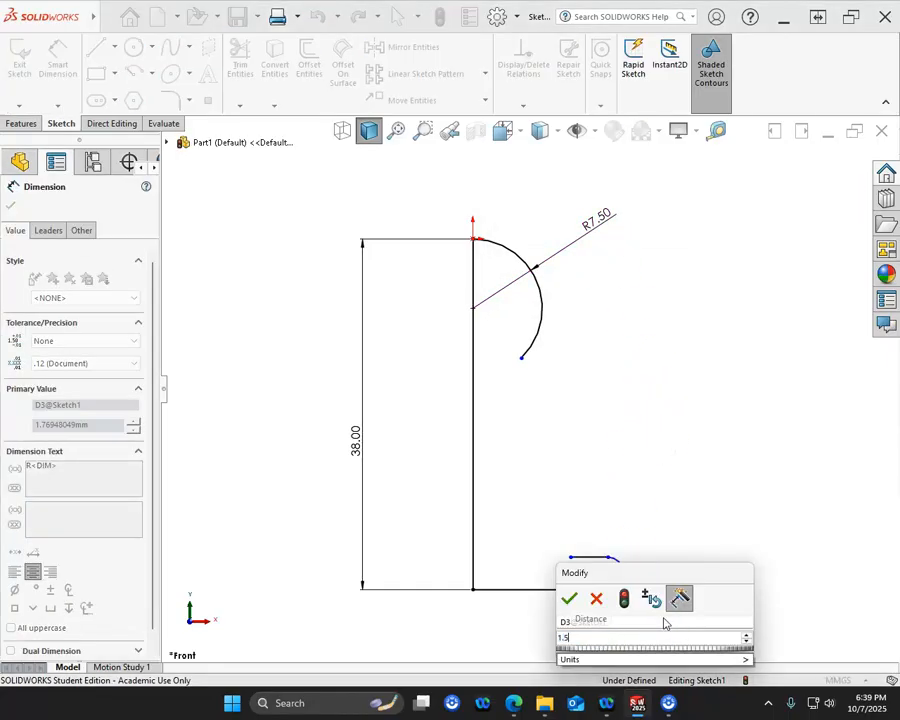
pyautogui.press('Return')
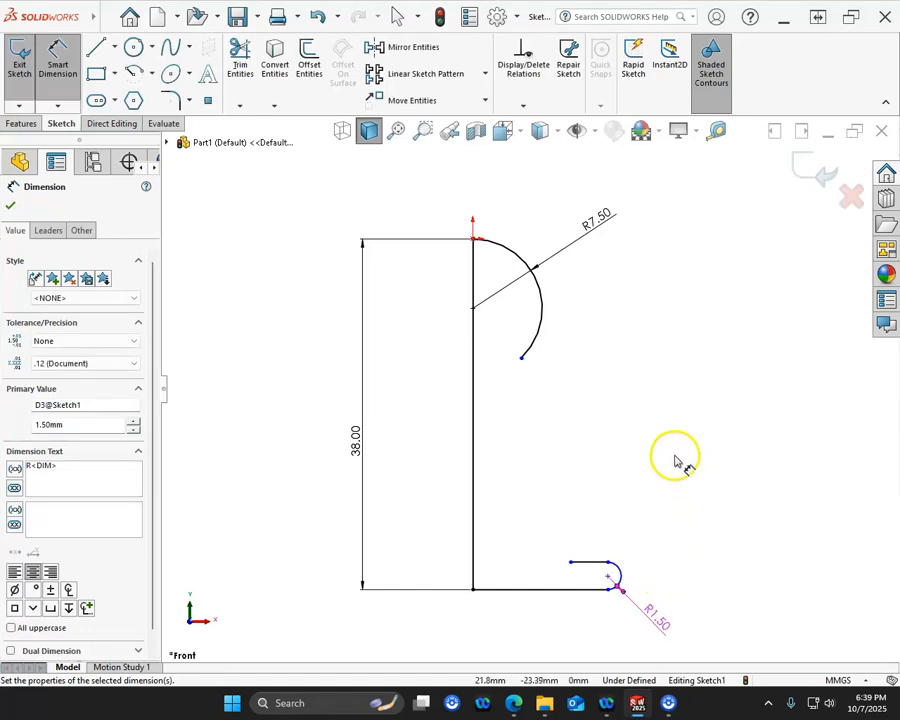
pyautogui.press('Escape')
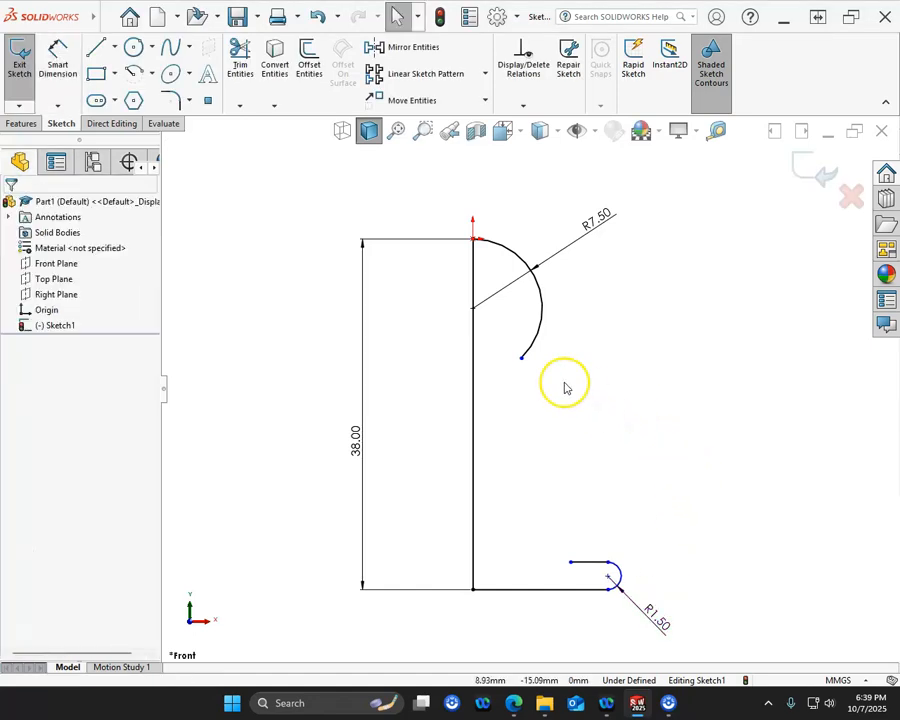
# - Shorten the head arc by moving its free lower endpoint up along the curve to about X 6.5 mm, Y -11.3 mm
pyautogui.click(524, 358)
pyautogui.click(534, 344)
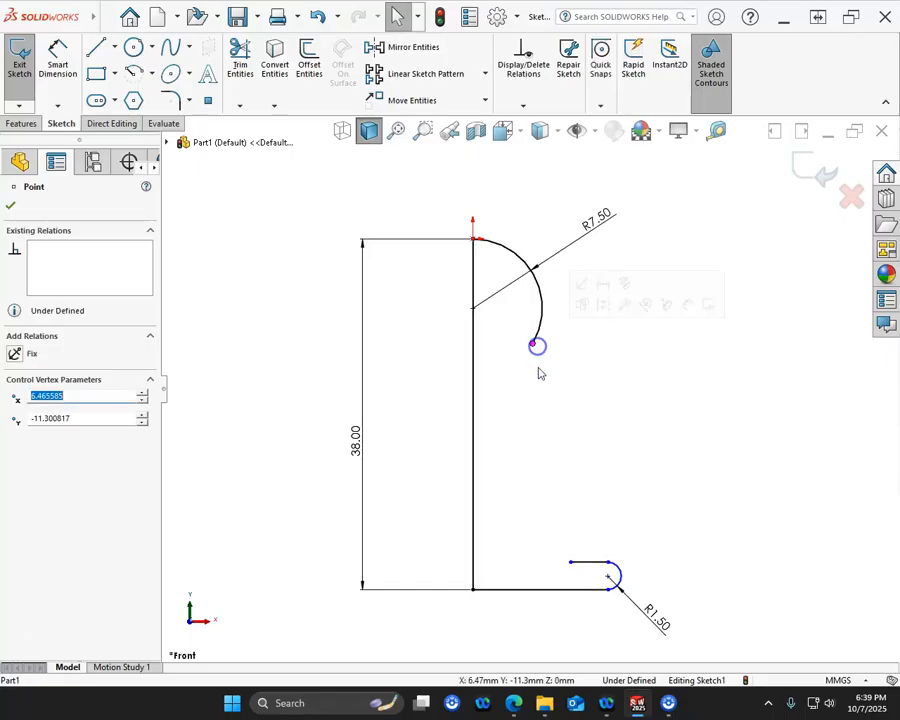
pyautogui.click(99, 50)
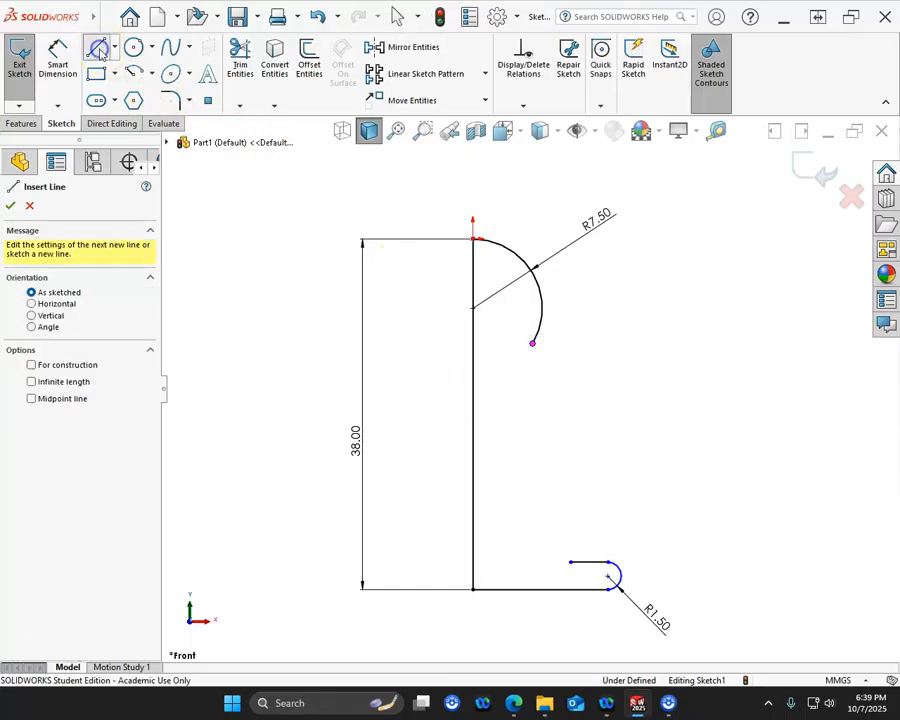
pyautogui.click(534, 344)
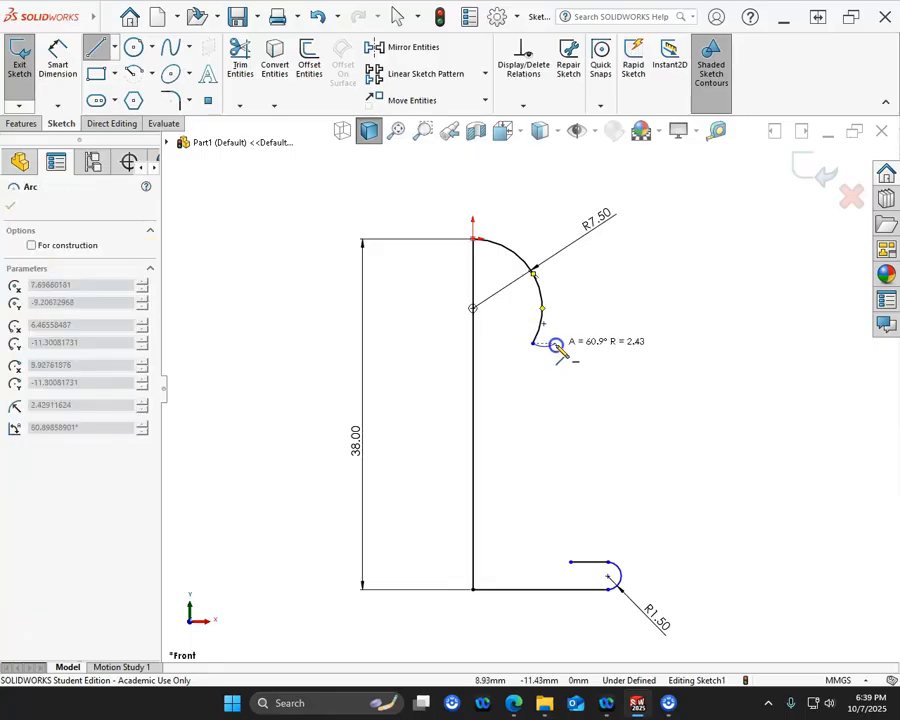
pyautogui.click(556, 345)
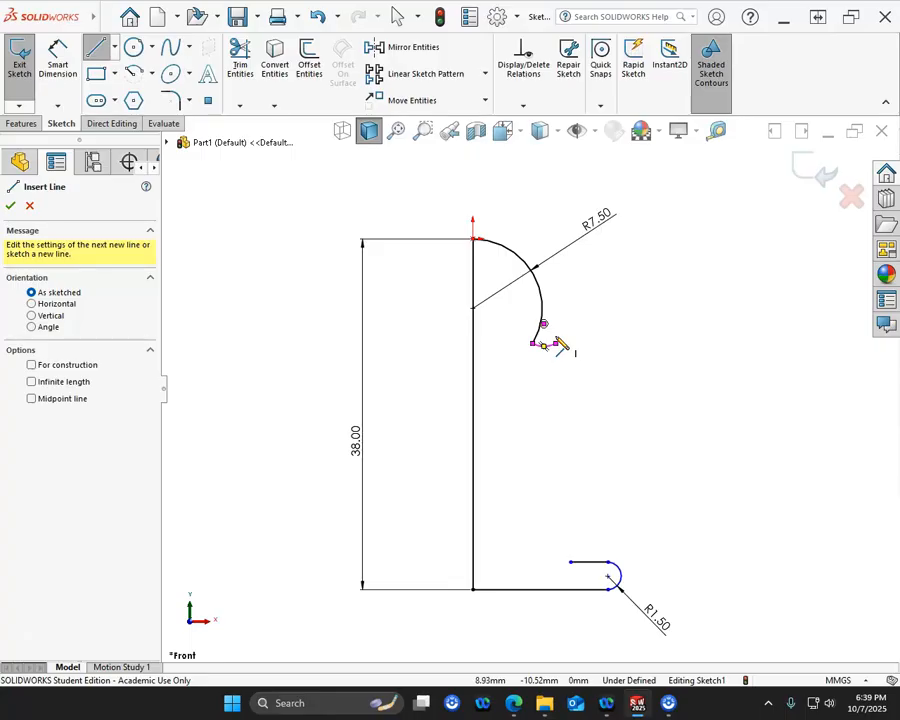
pyautogui.press('Escape')
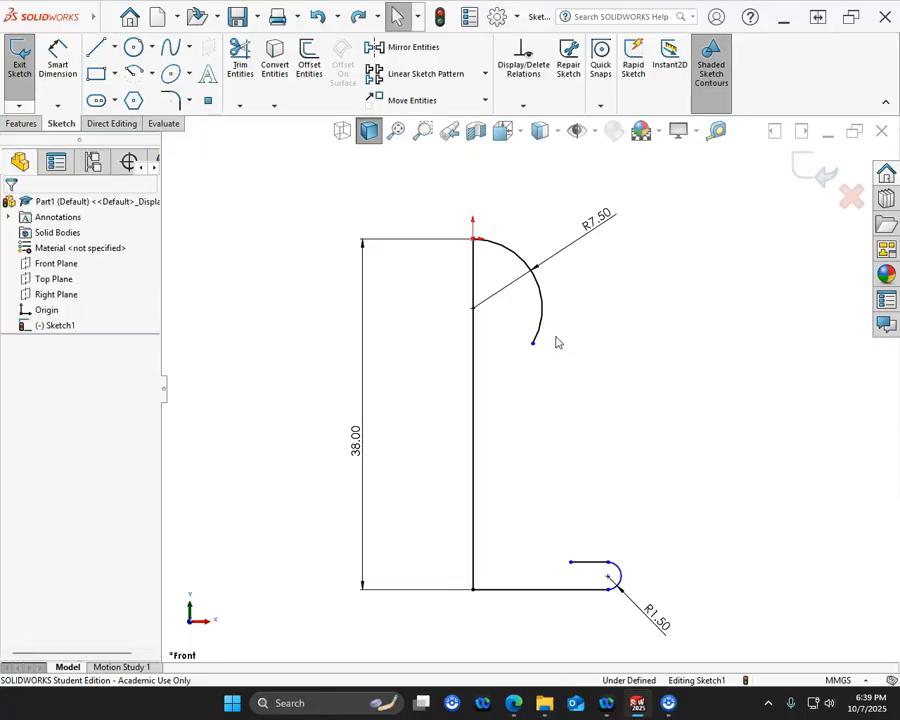
# - Sketch the collar from the head arc's lower end: two horizontal lines about 2.5 mm long joined by a semicircular arc of about 1.5 mm radius
pyautogui.click(96, 47)
pyautogui.click(533, 343)
pyautogui.click(556, 345)
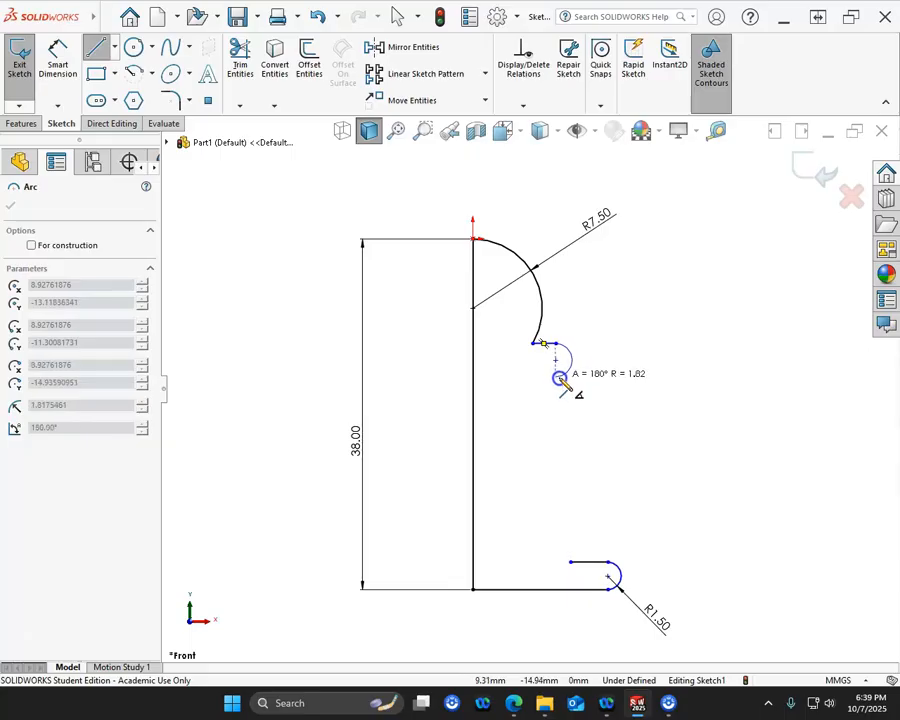
pyautogui.click(560, 373)
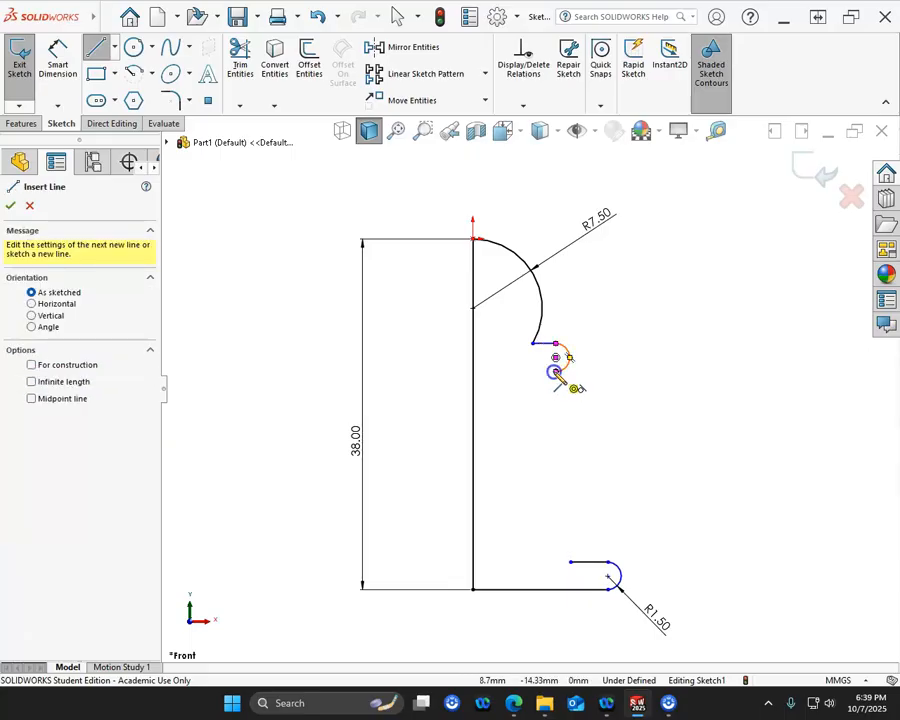
pyautogui.click(557, 372)
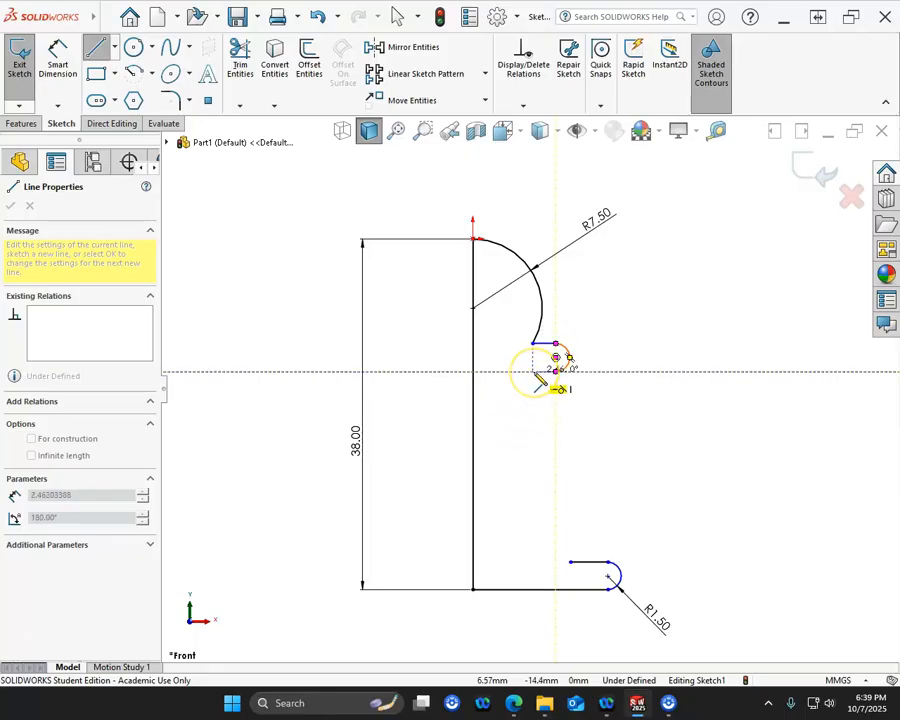
pyautogui.click(532, 372)
pyautogui.click(569, 436)
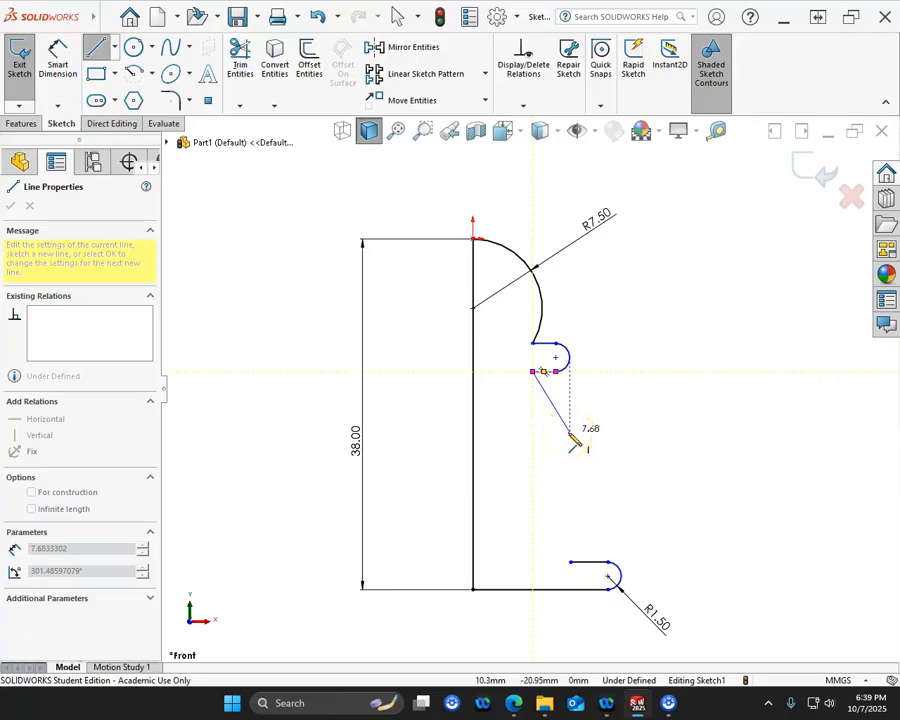
pyautogui.press('Escape')
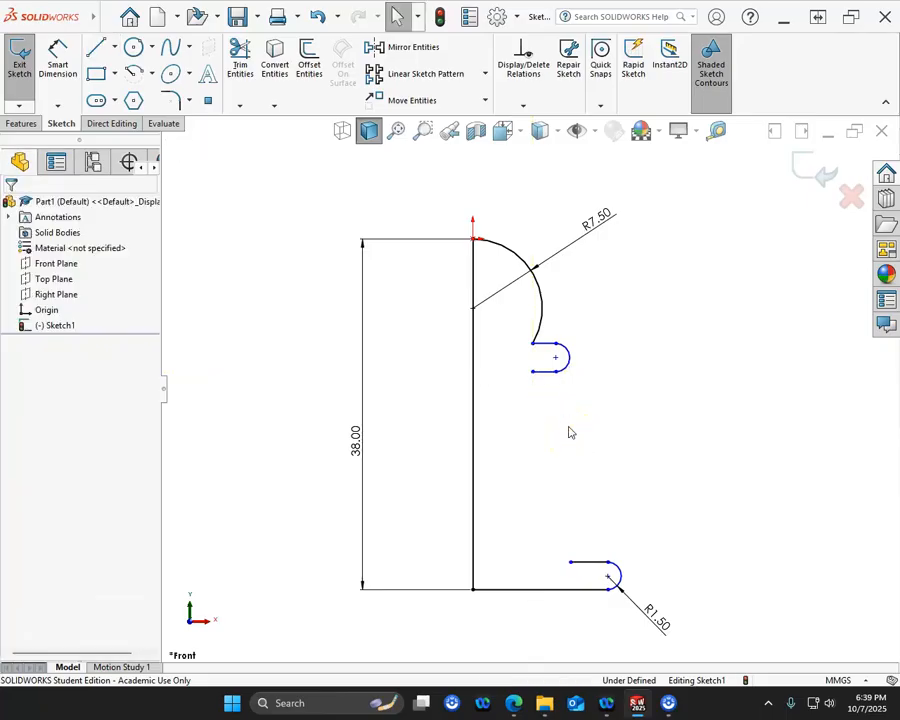
# - Sketch a concave 3-point arc for the neck, with a chord of about 14 mm, running down and outward from the collar's lower line end
pyautogui.click(152, 76)
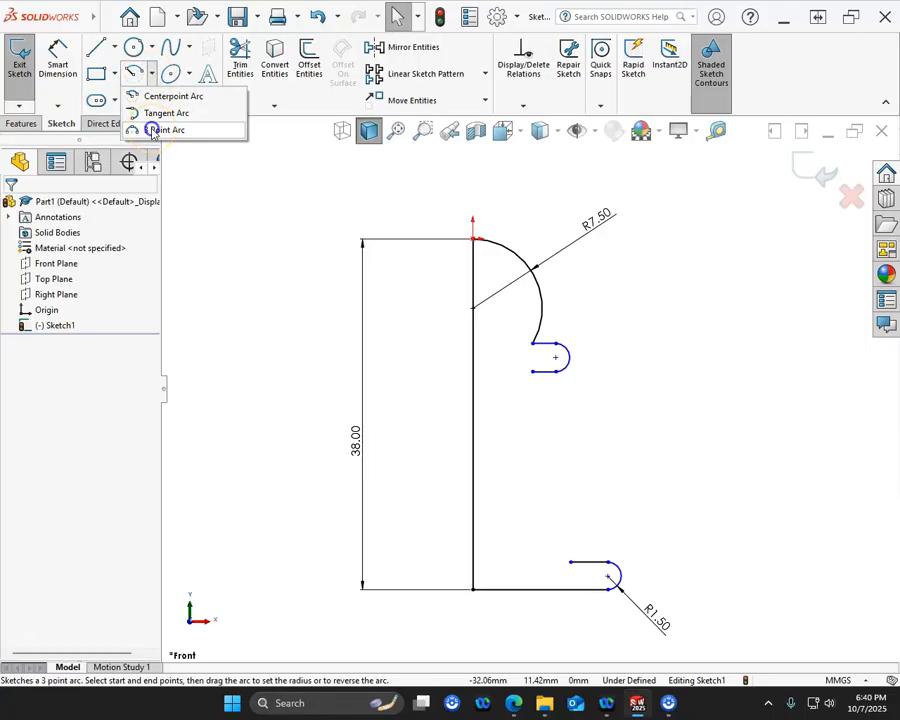
pyautogui.click(155, 130)
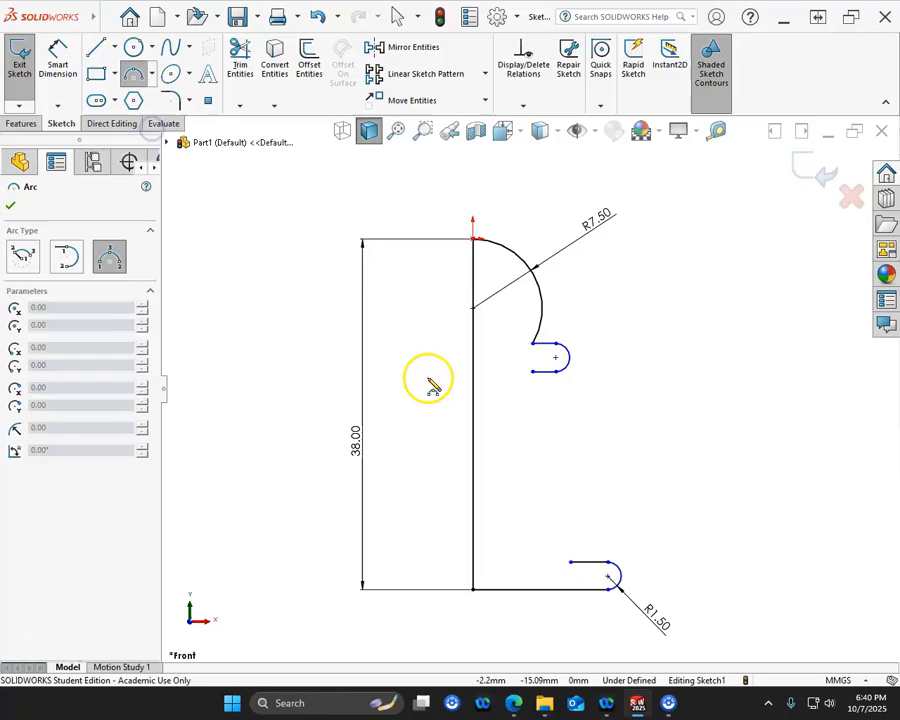
pyautogui.click(533, 374)
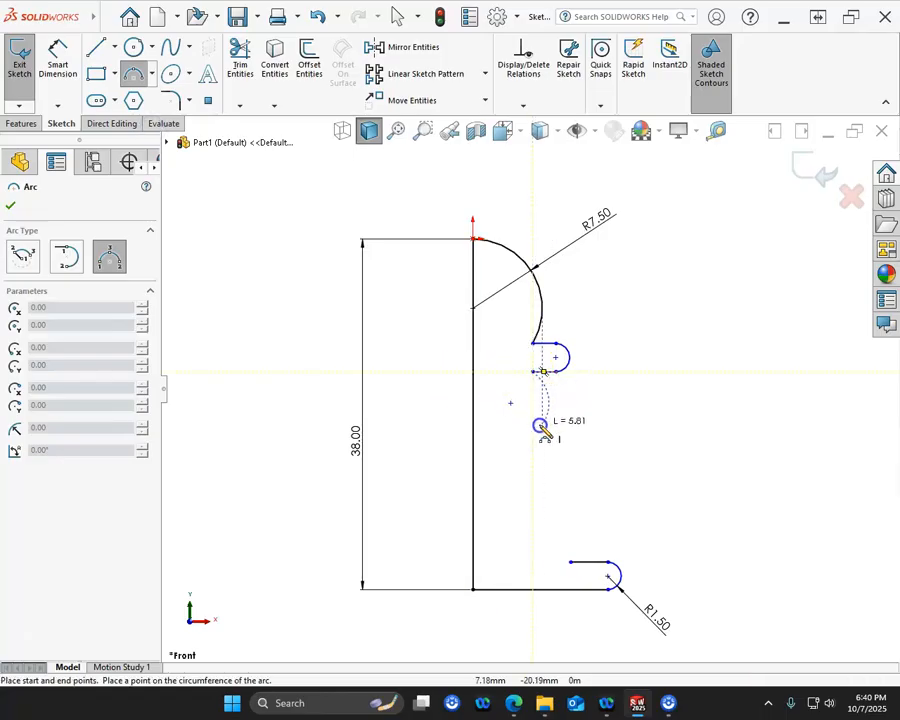
pyautogui.click(577, 494)
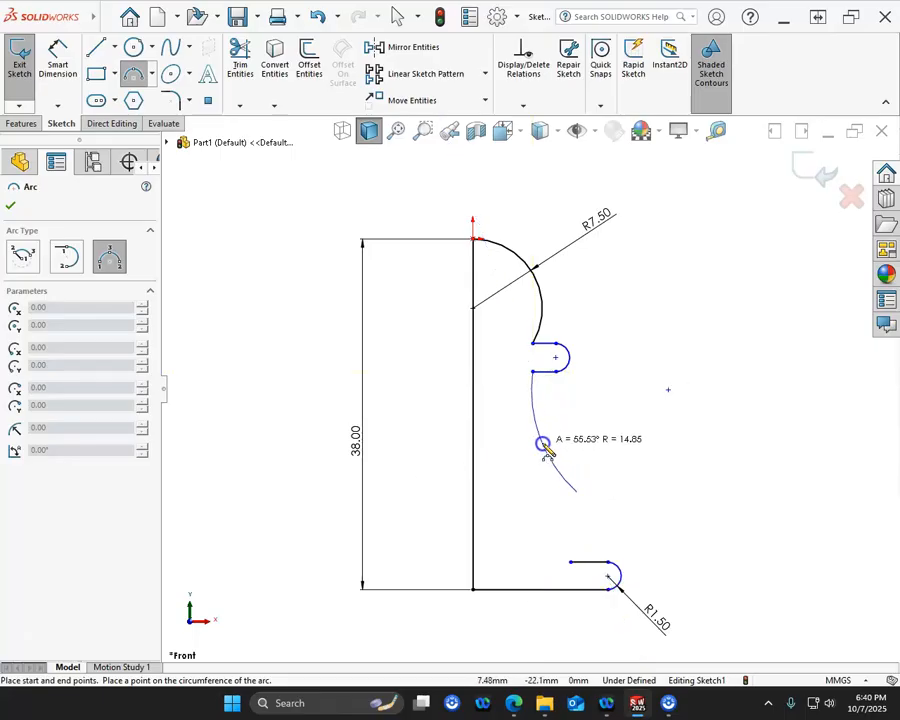
pyautogui.click(546, 437)
pyautogui.press('Escape')
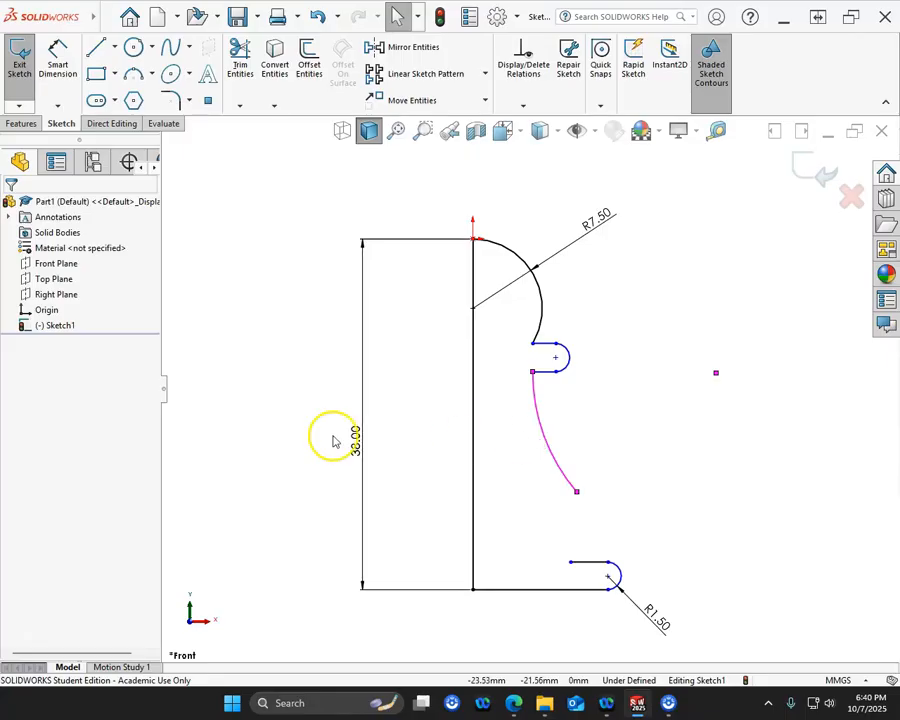
# - Check the pawn drawing in the Practice Problem 6.1 PDF and close the profile with a tangent arc from the neck arc's lower end to the base's upper line
pyautogui.moveTo(0, 76); pyautogui.dragTo(458, 108)
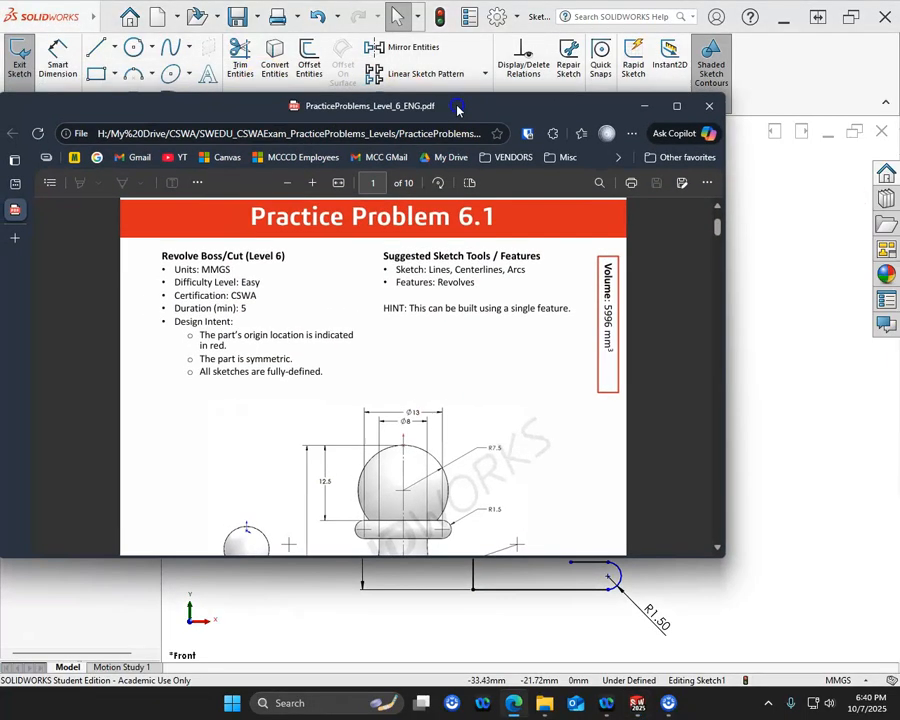
pyautogui.scroll(-2, 446, 424)
pyautogui.scroll(-1, 446, 424)
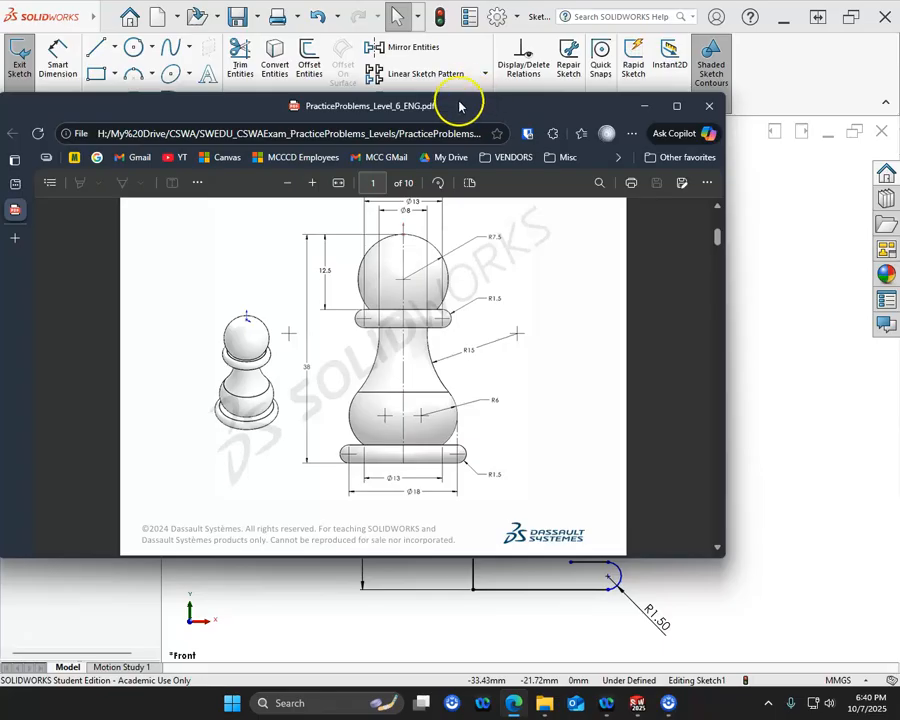
pyautogui.moveTo(459, 112); pyautogui.dragTo(0, 126)
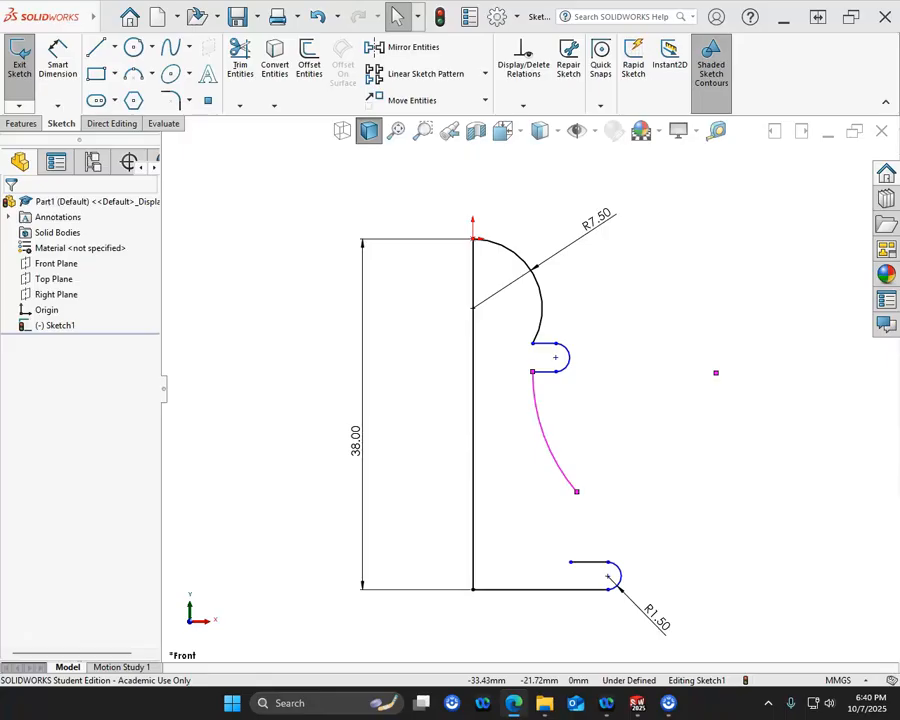
pyautogui.click(152, 74)
pyautogui.click(152, 112)
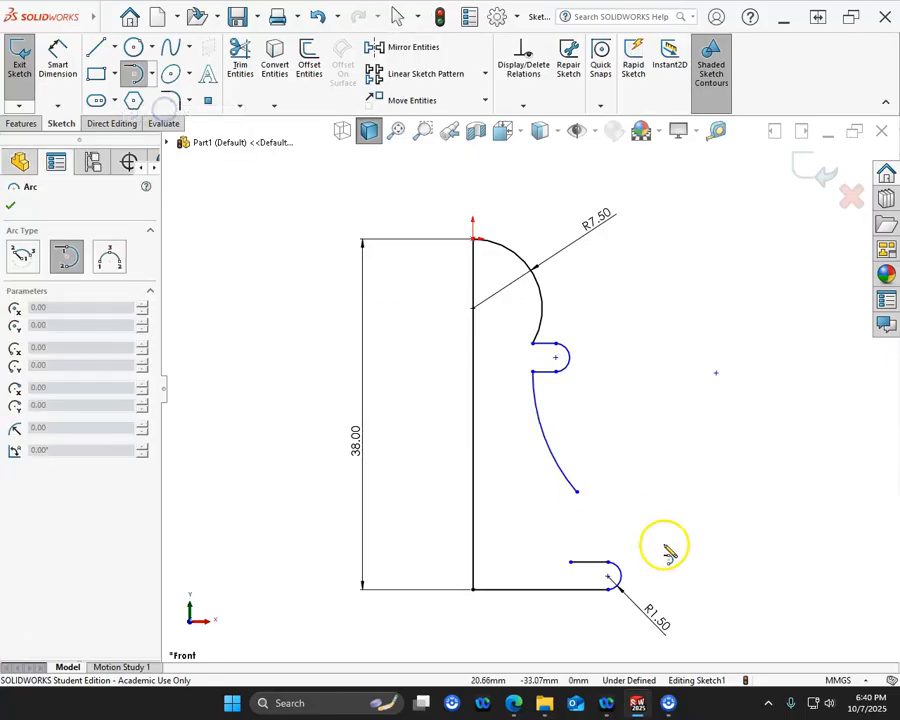
pyautogui.click(577, 492)
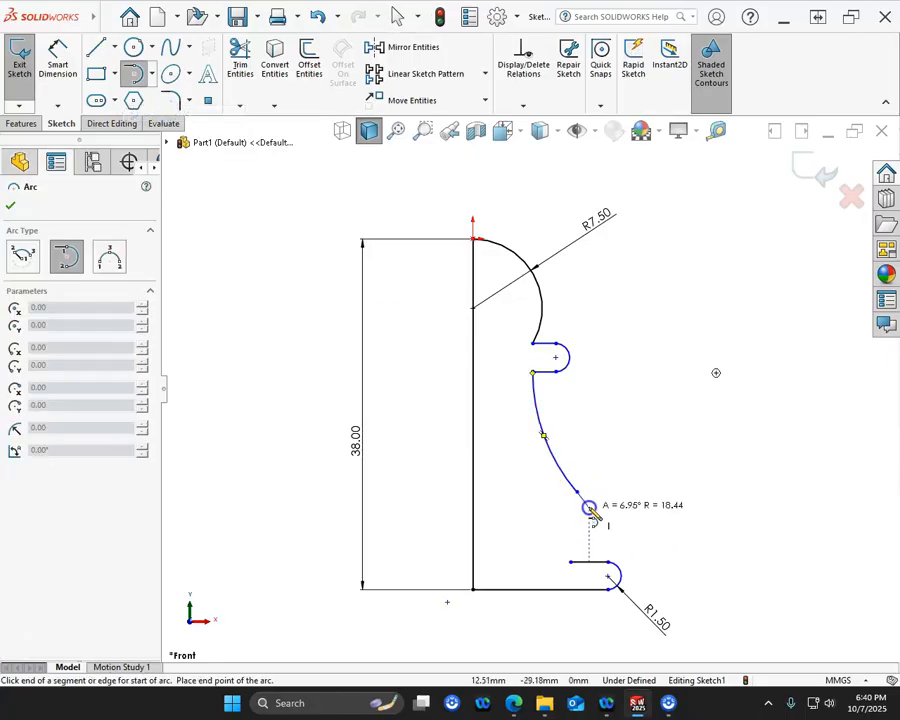
pyautogui.click(569, 562)
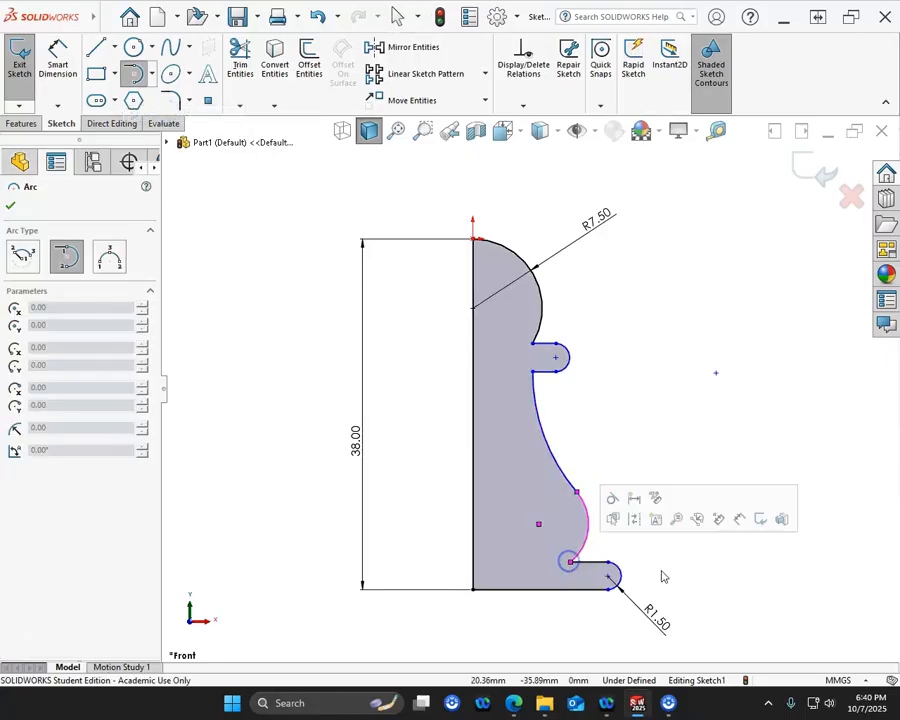
# - Draw a centerline about 6 mm long from the base arc's center to the outermost point of the belly arc and make it vertical
pyautogui.click(114, 47)
pyautogui.click(92, 82)
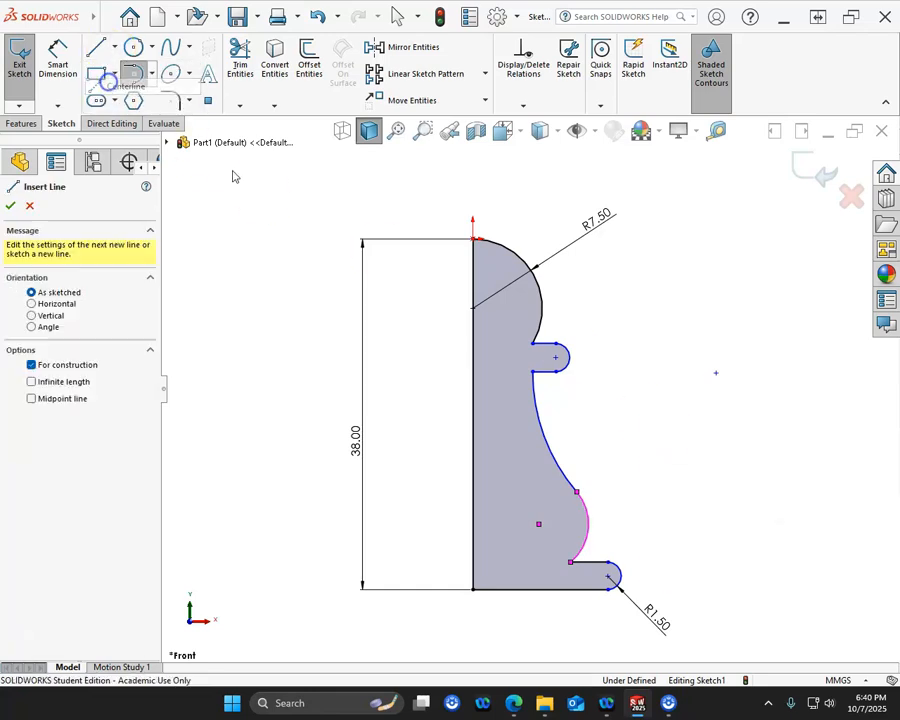
pyautogui.click(607, 577)
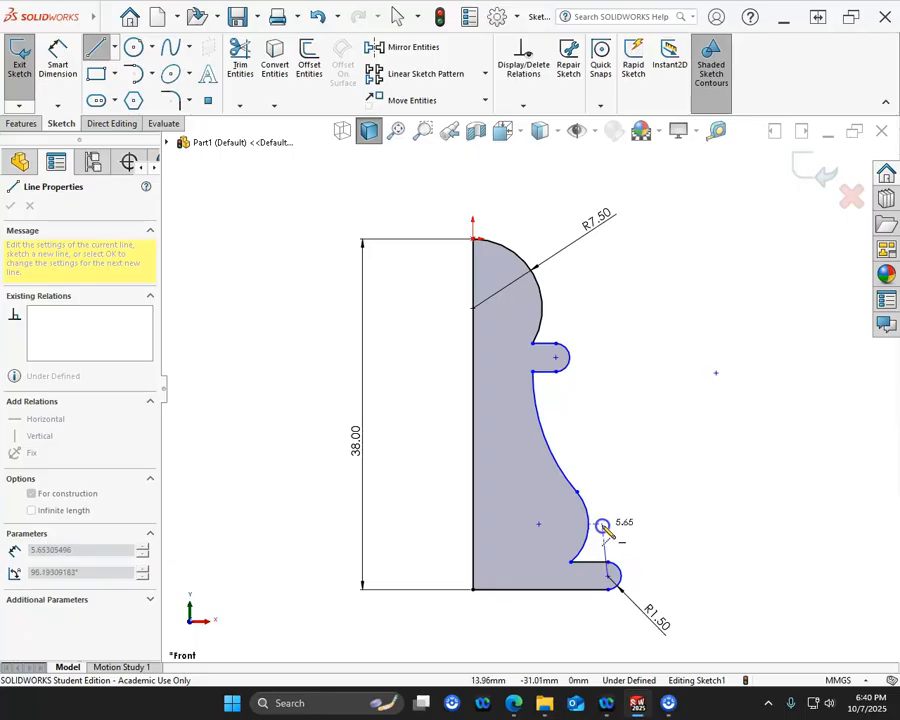
pyautogui.click(592, 524)
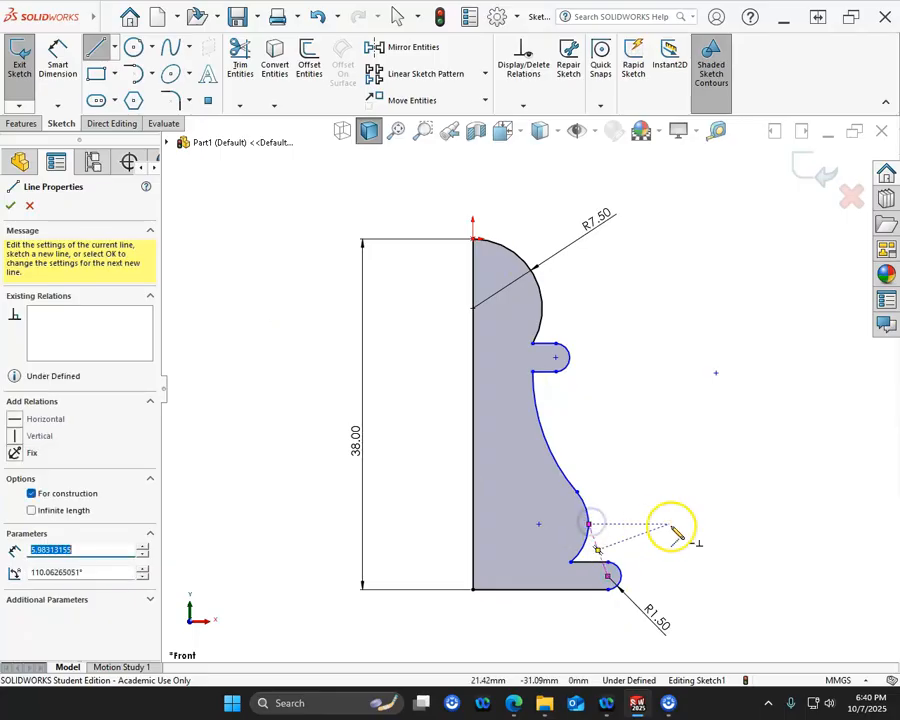
pyautogui.press('Escape')
pyautogui.click(598, 544)
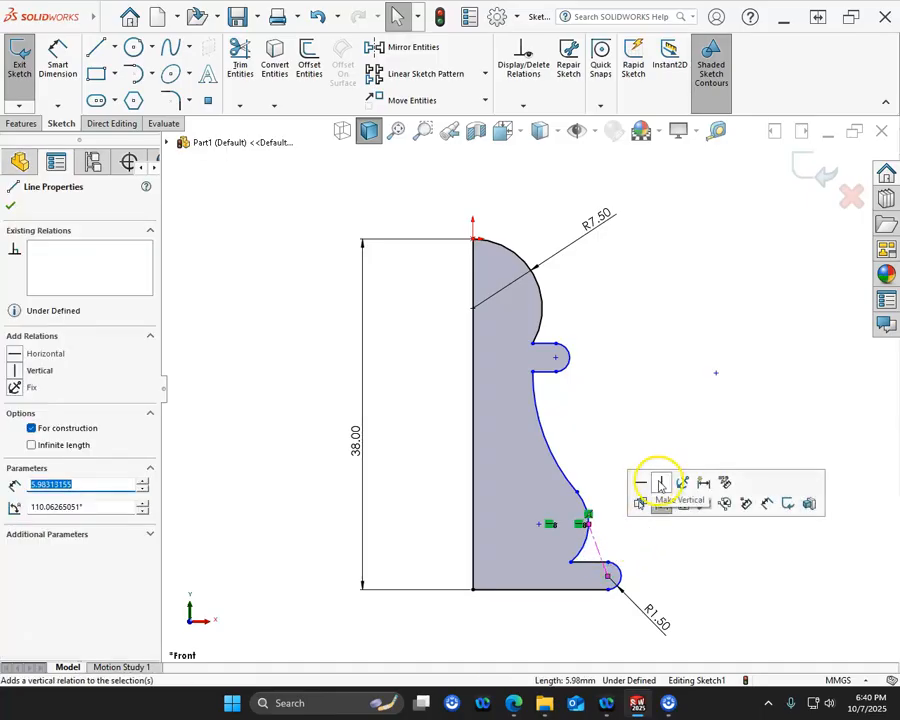
pyautogui.click(661, 483)
pyautogui.click(666, 572)
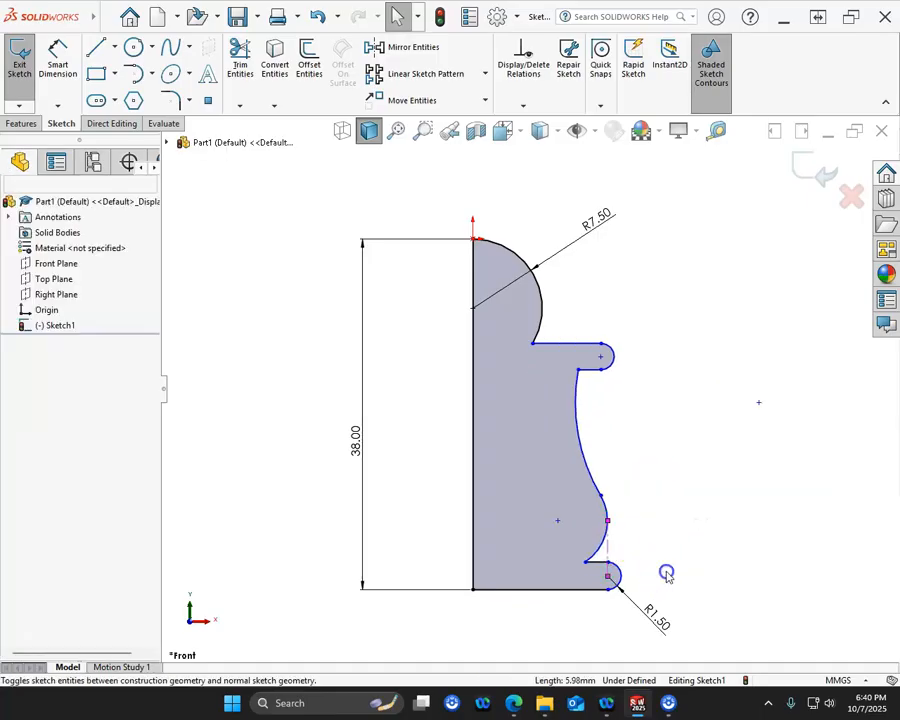
# - Make the belly arc tangent to the short vertical centerline and check the relations on the line and its upper endpoint
pyautogui.click(610, 546)
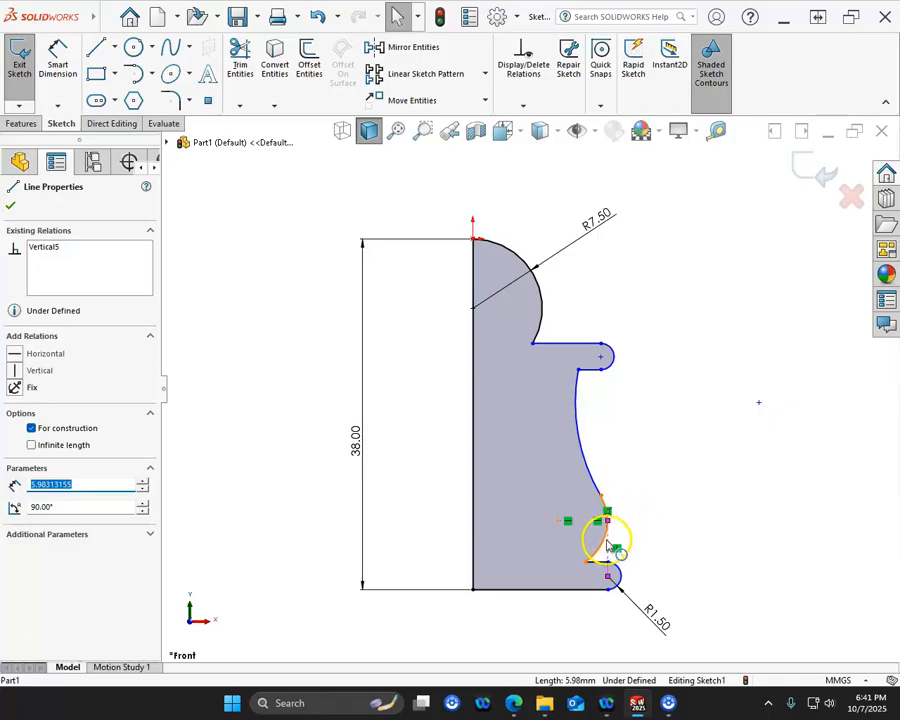
pyautogui.keyDown('ctrl'); pyautogui.click(604, 541); pyautogui.keyUp('ctrl')
pyautogui.click(647, 478)
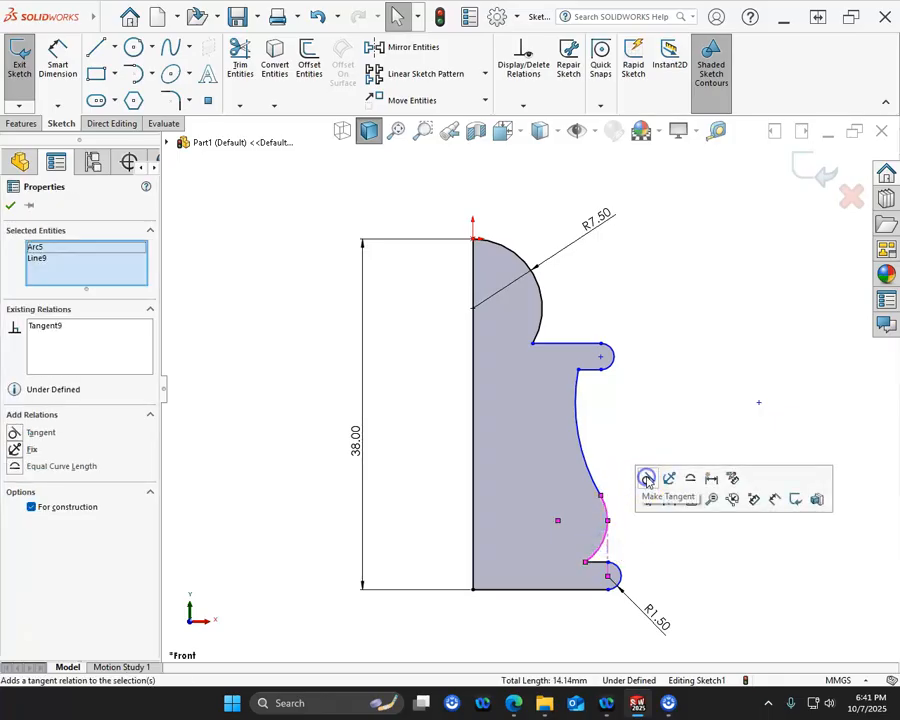
pyautogui.click(615, 560)
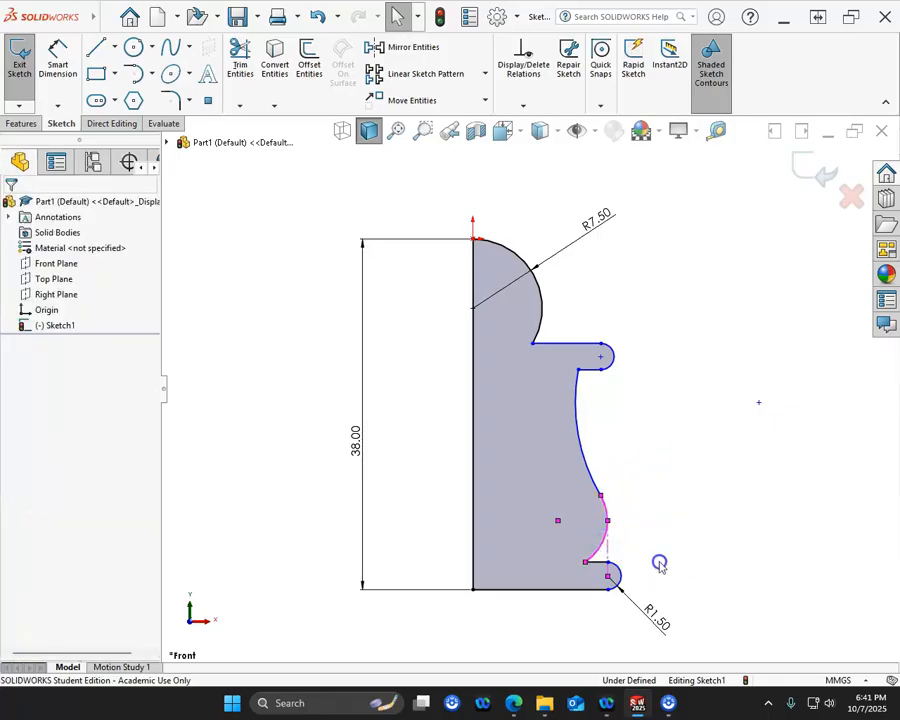
pyautogui.click(607, 521)
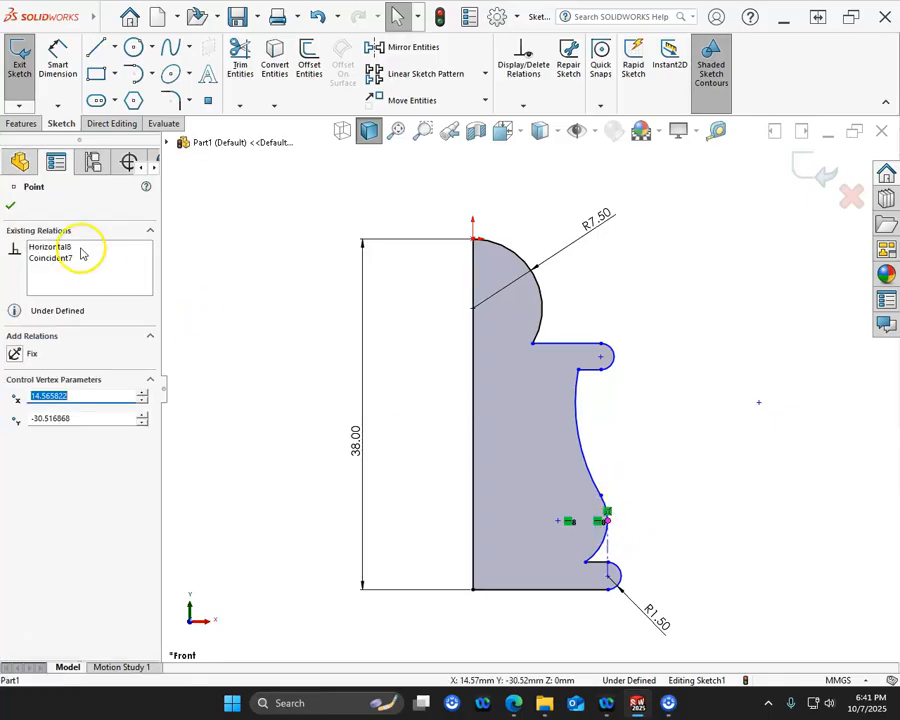
pyautogui.click(707, 436)
pyautogui.click(609, 543)
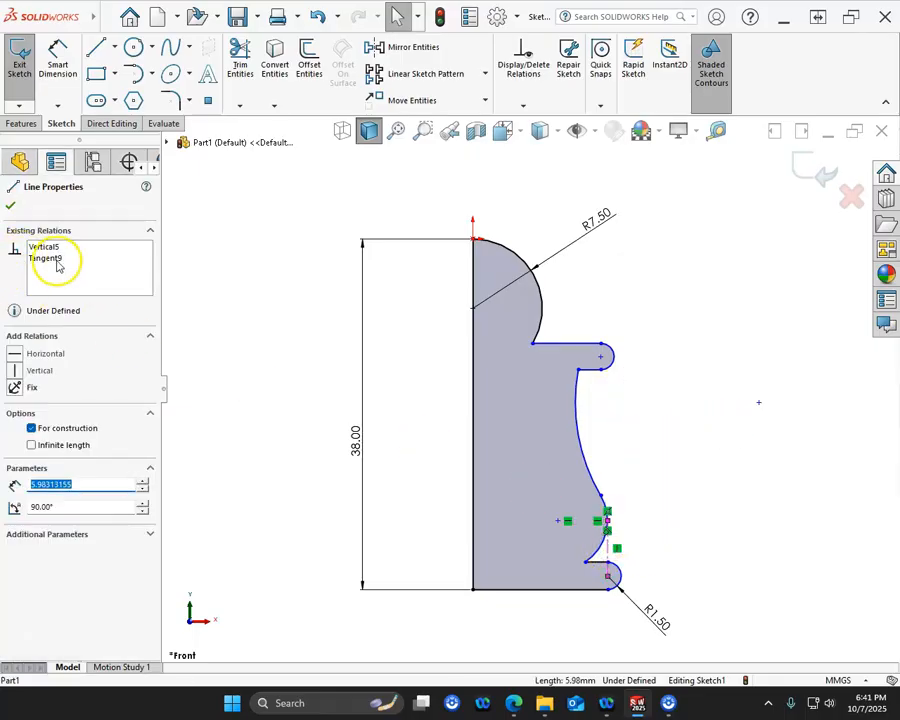
pyautogui.click(645, 415)
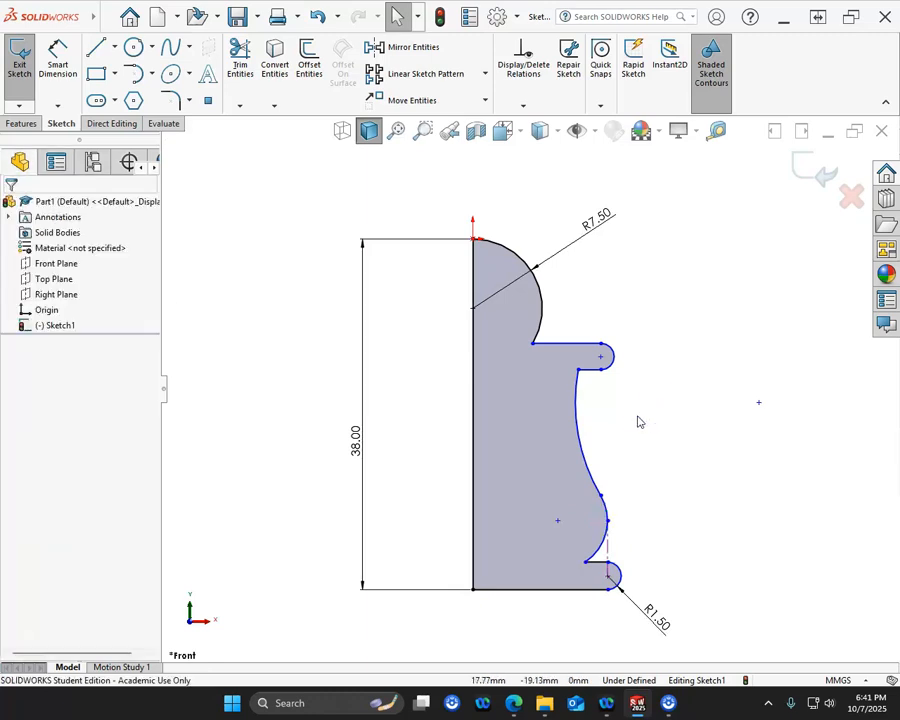
# - Draw a vertical centerline of infinite length through the origin along the pawn's axis
pyautogui.click(57, 62)
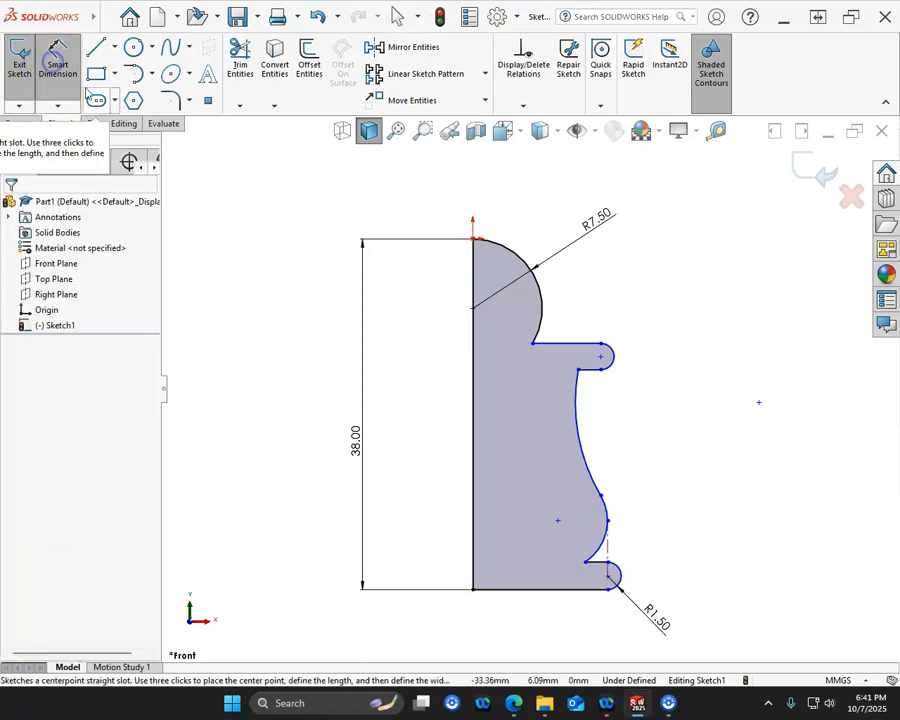
pyautogui.click(289, 304)
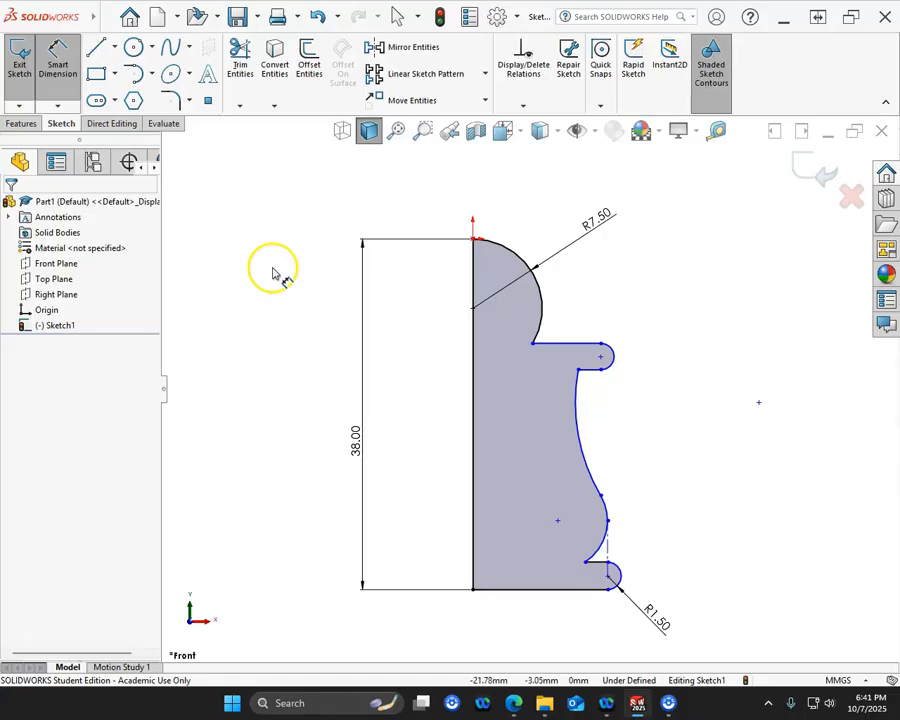
pyautogui.click(114, 47)
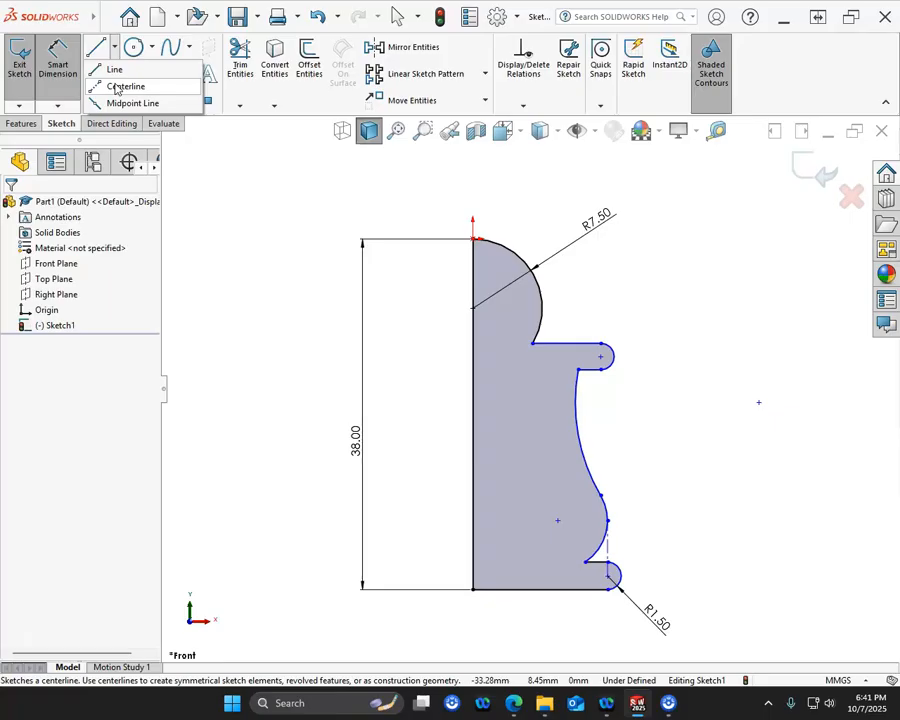
pyautogui.click(117, 87)
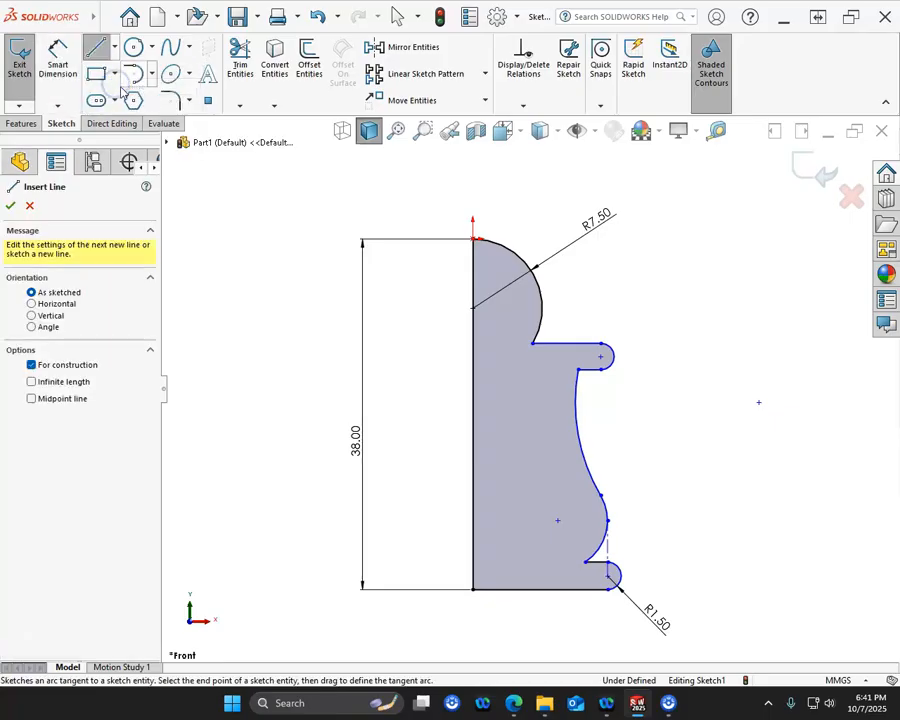
pyautogui.click(33, 315)
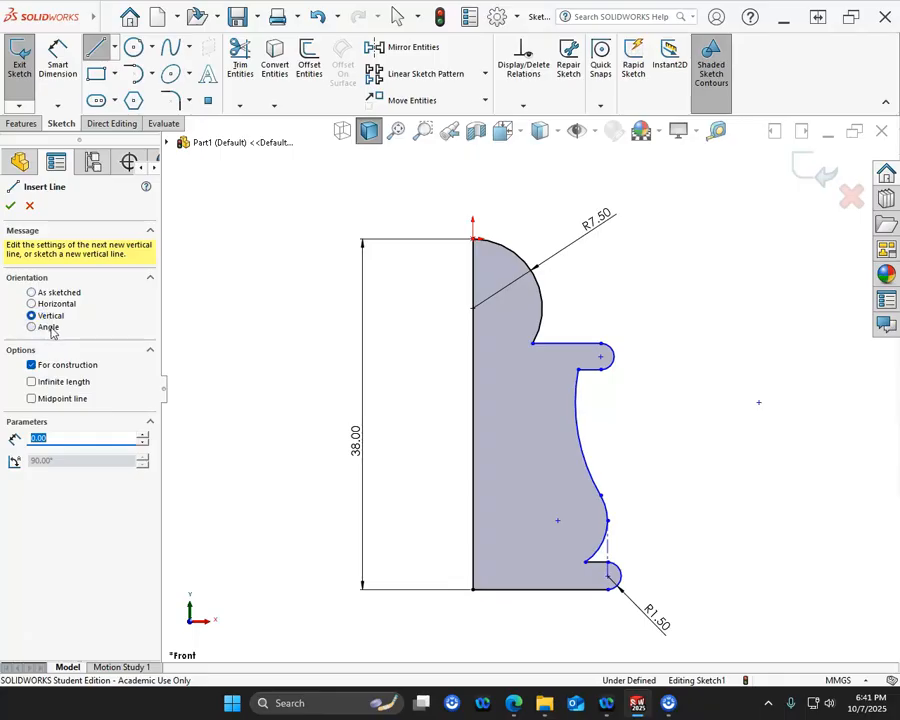
pyautogui.click(47, 384)
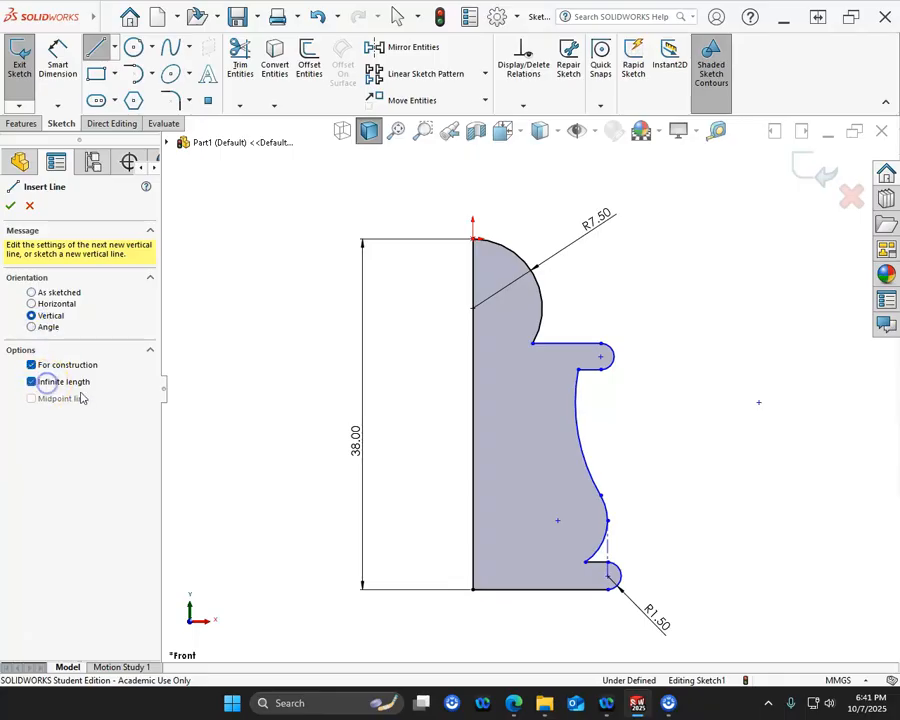
pyautogui.click(478, 243)
pyautogui.rightClick(531, 200)
pyautogui.click(564, 212)
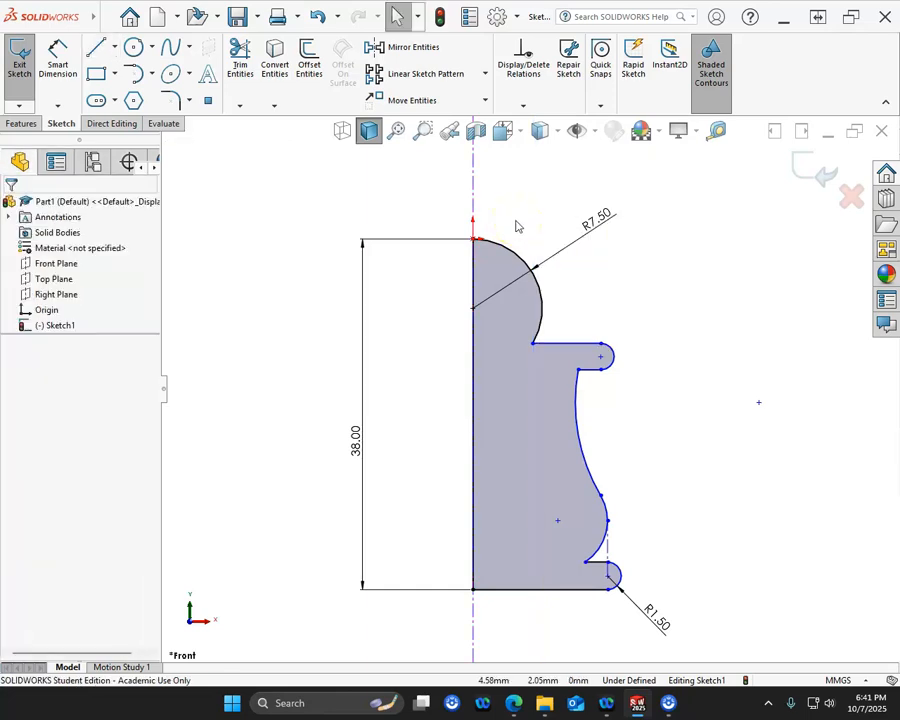
pyautogui.click(475, 195)
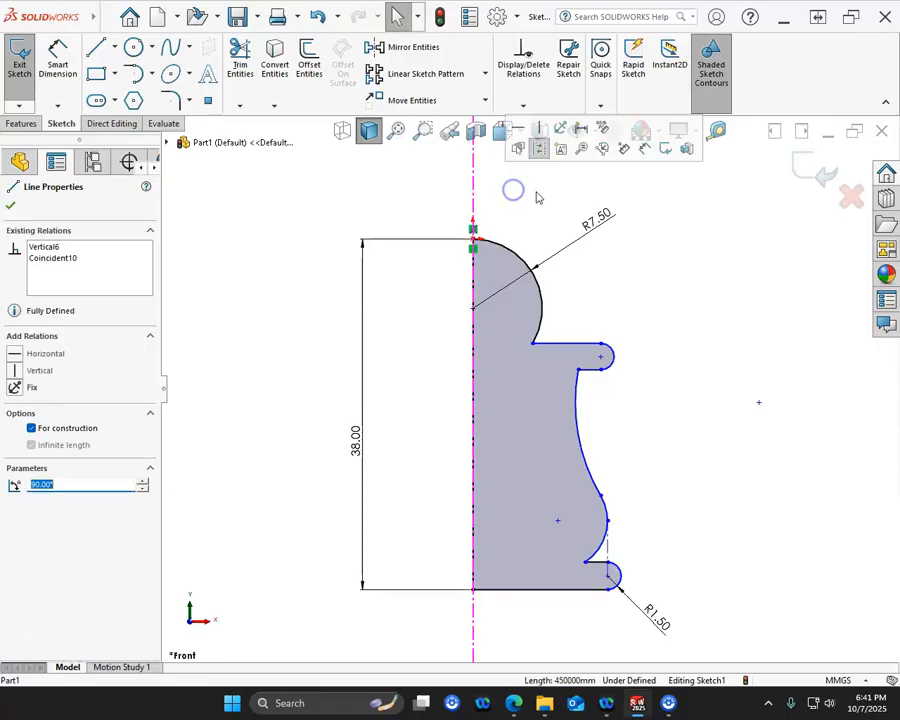
# - Dimension the neck arc's upper endpoint across the infinite centerline as an 8 mm diameter
pyautogui.click(647, 302)
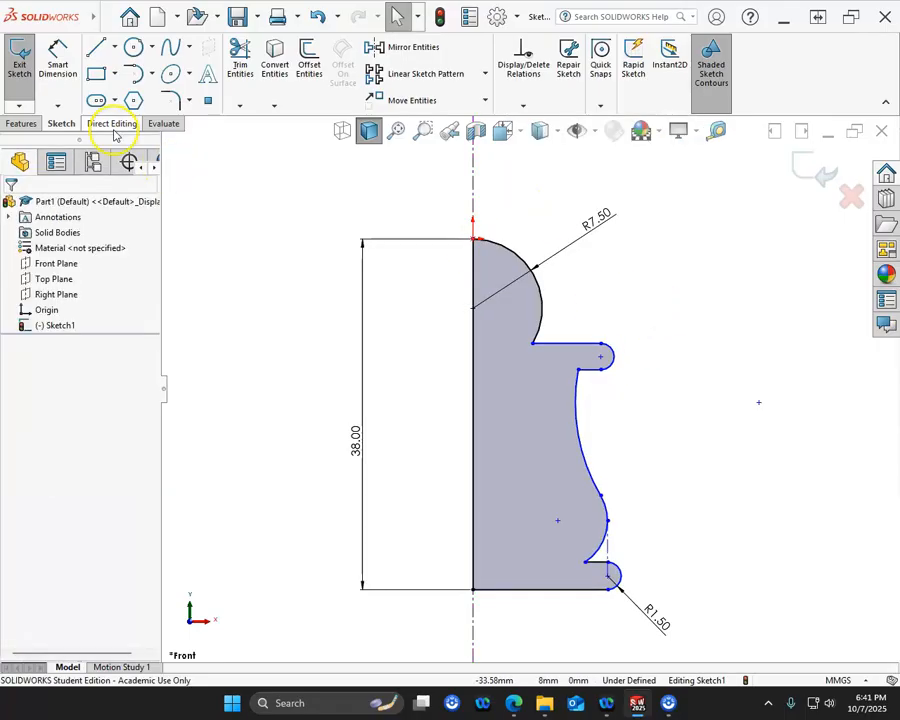
pyautogui.click(58, 62)
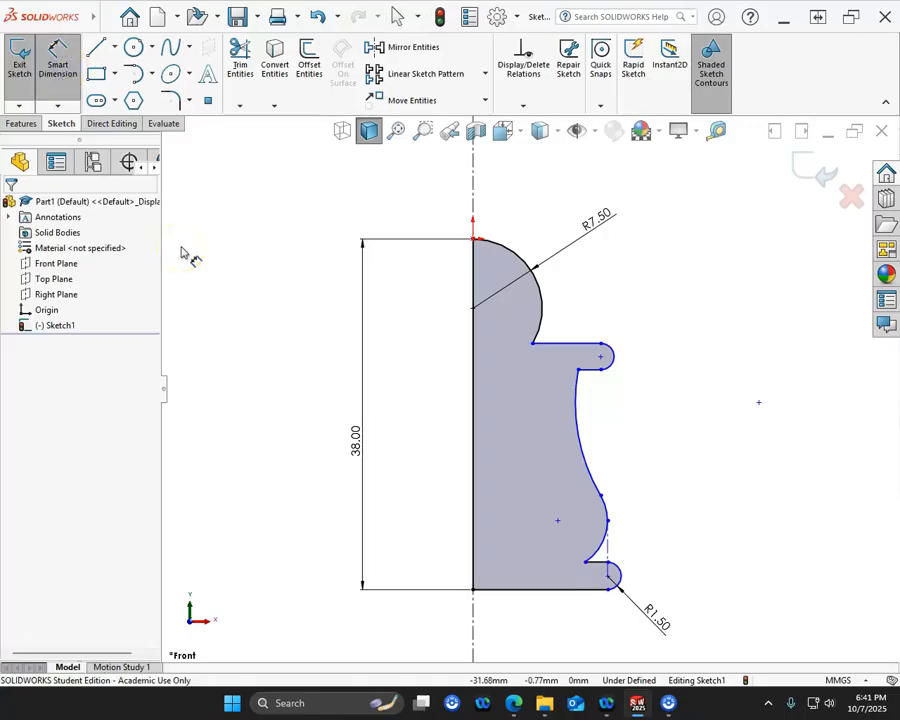
pyautogui.click(579, 371)
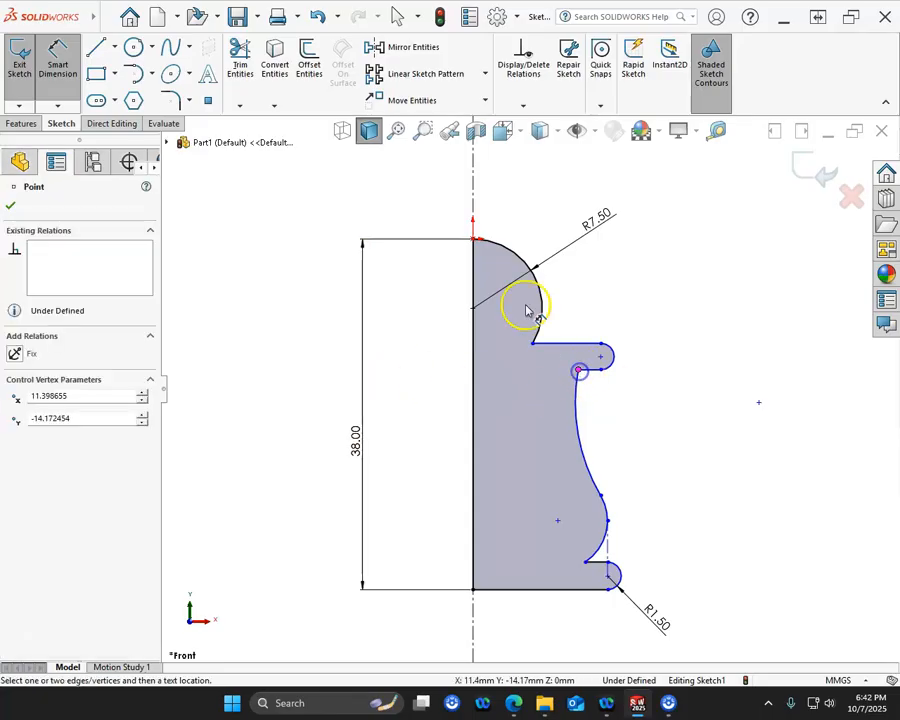
pyautogui.click(474, 210)
pyautogui.click(446, 208)
pyautogui.write('8')
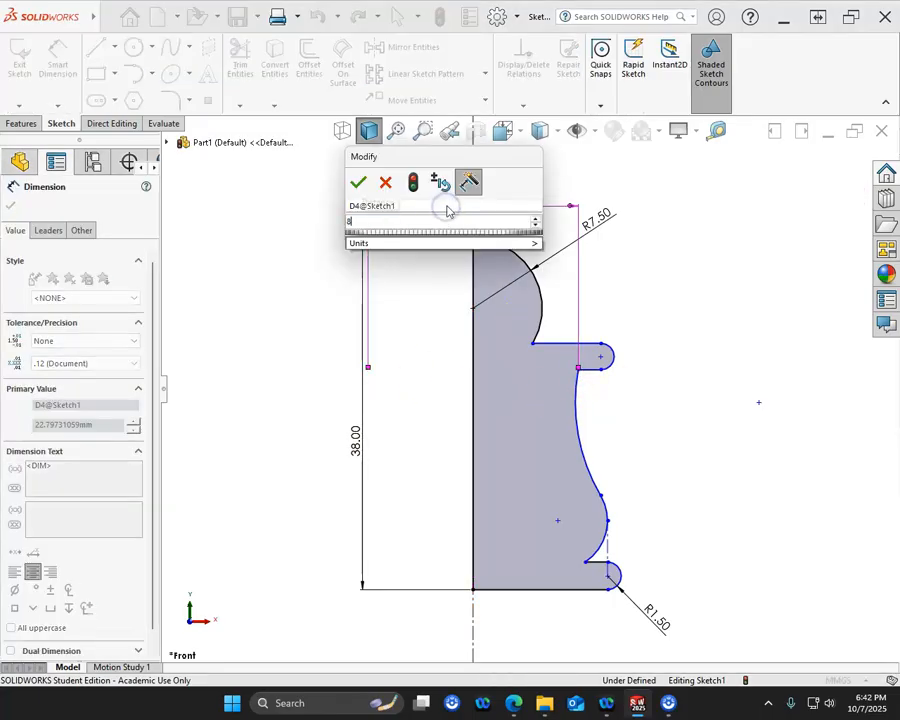
pyautogui.press('Return')
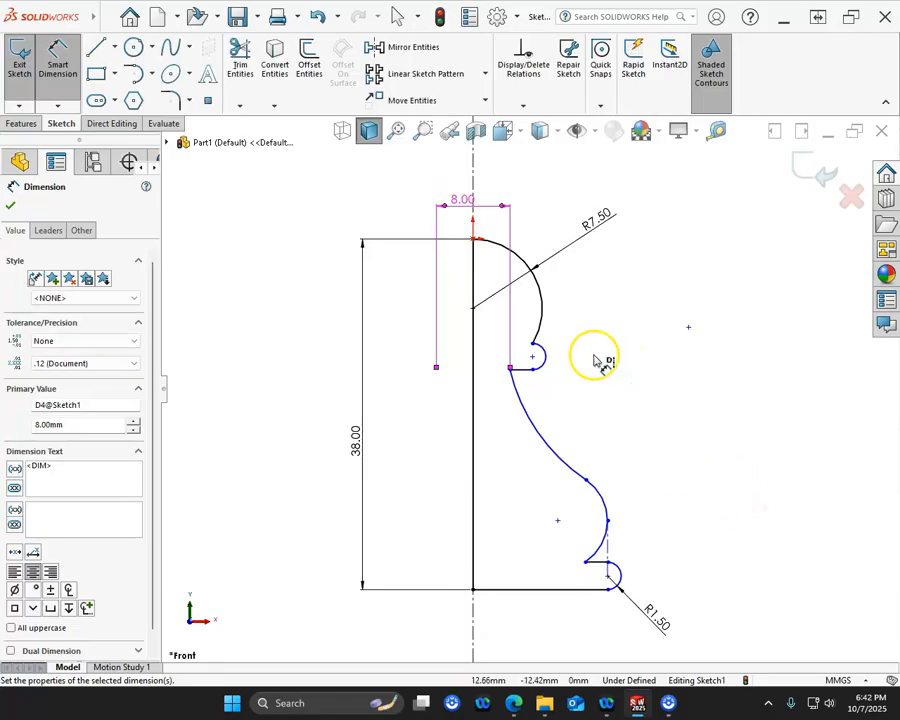
# - Dimension the collar arc's center across the infinite centerline as a 13 mm diameter
pyautogui.click(542, 357)
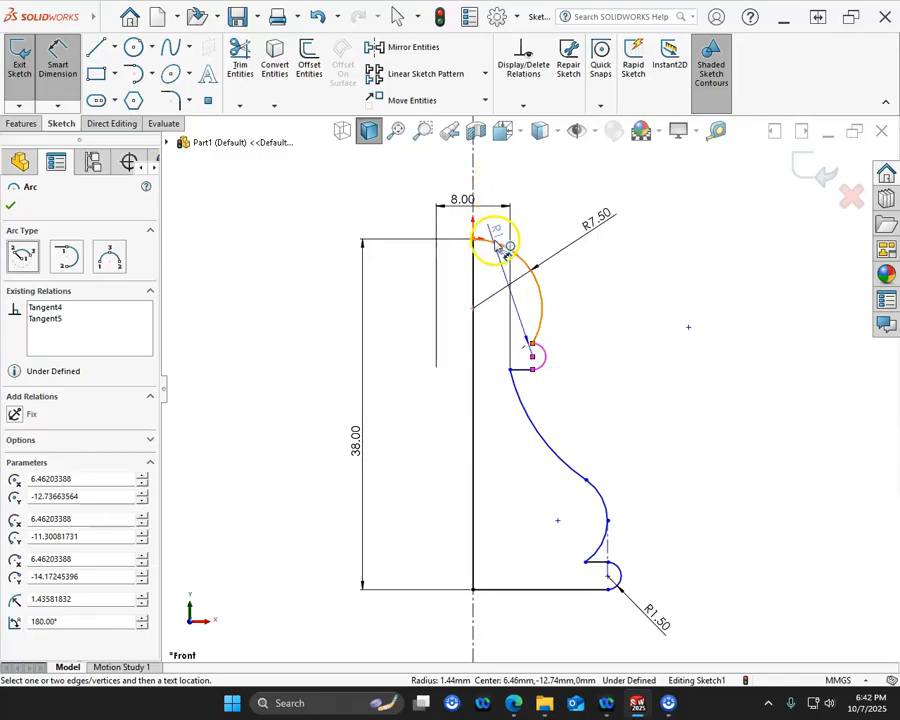
pyautogui.click(474, 188)
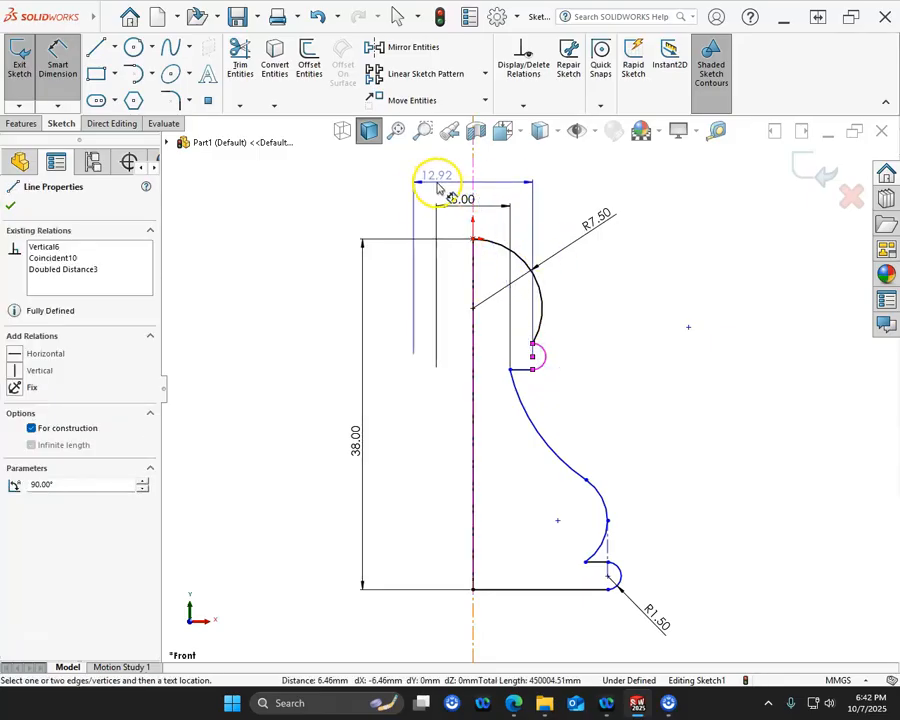
pyautogui.click(437, 188)
pyautogui.press('Return')
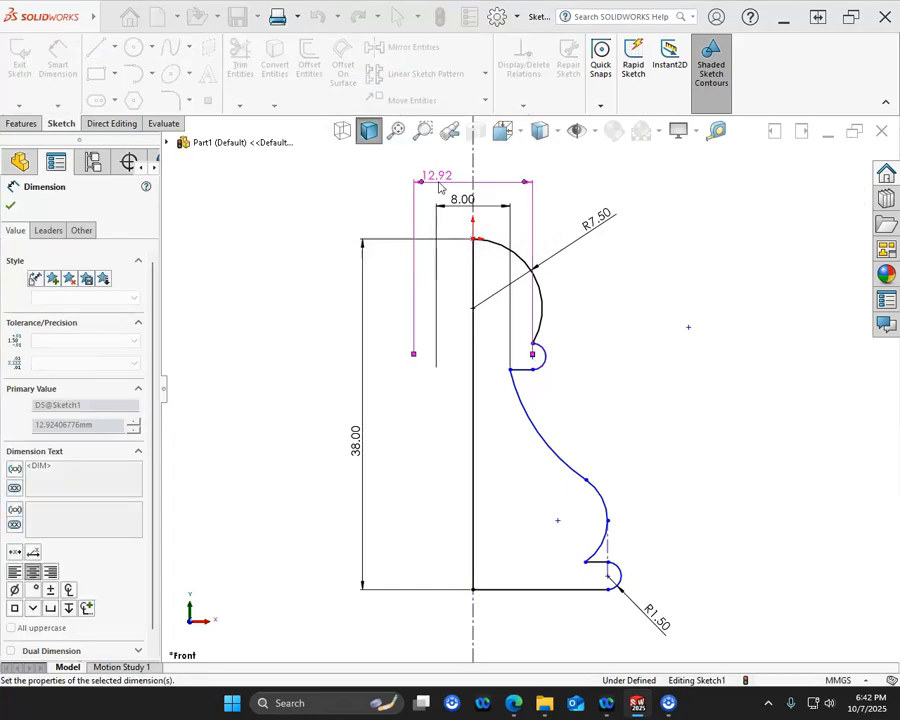
pyautogui.click(562, 344)
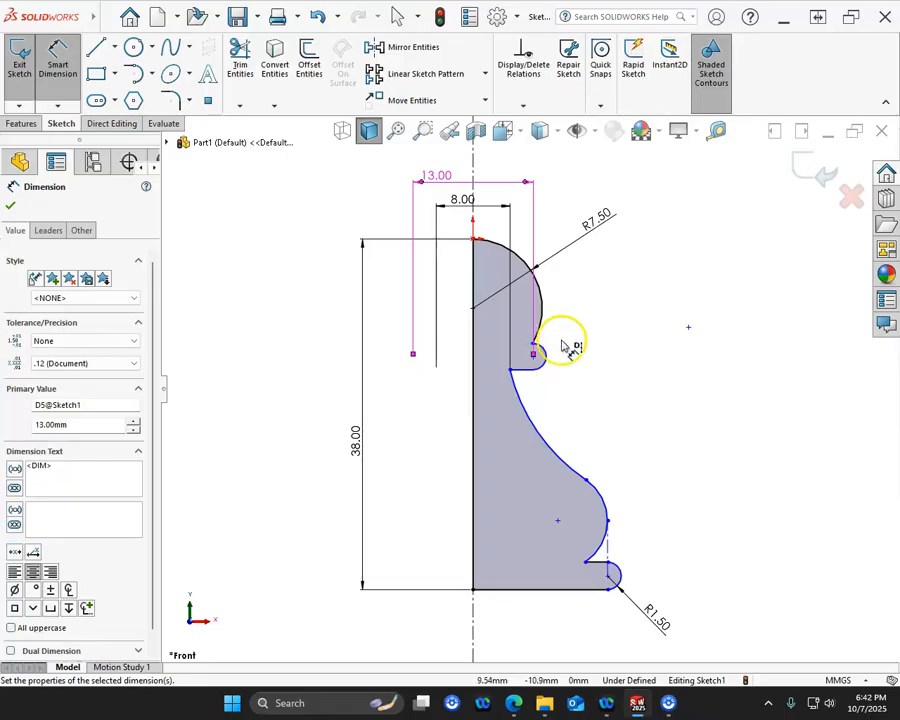
# - Move the head arc's lower endpoint inward to about X 6.2, Y -11.7 mm so a short horizontal line leads to the collar arc
pyautogui.scroll(-10, 562, 346)
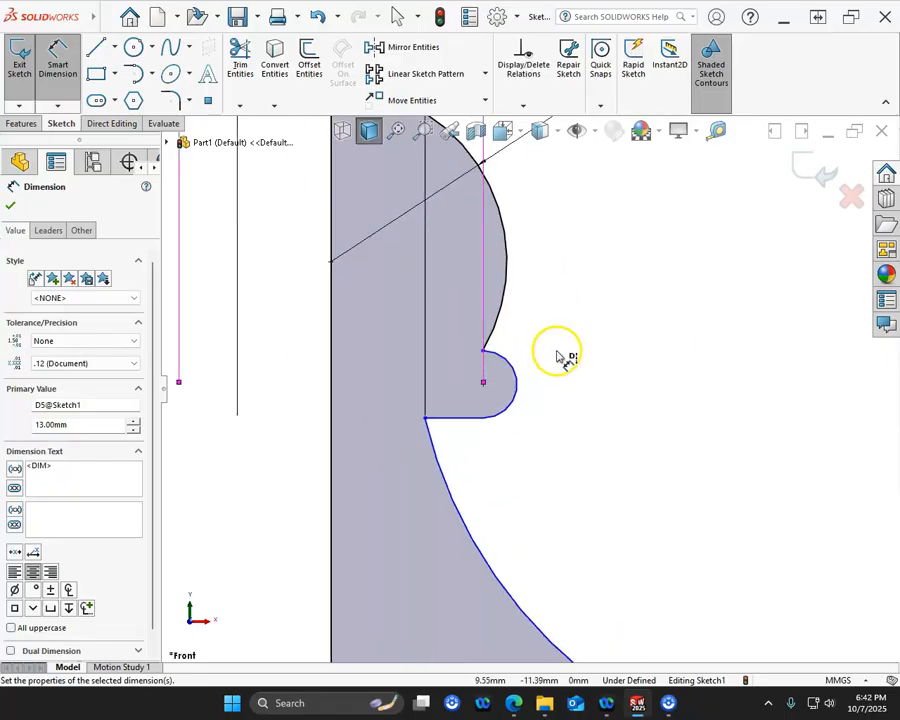
pyautogui.scroll(-2, 490, 330)
pyautogui.rightClick(508, 293)
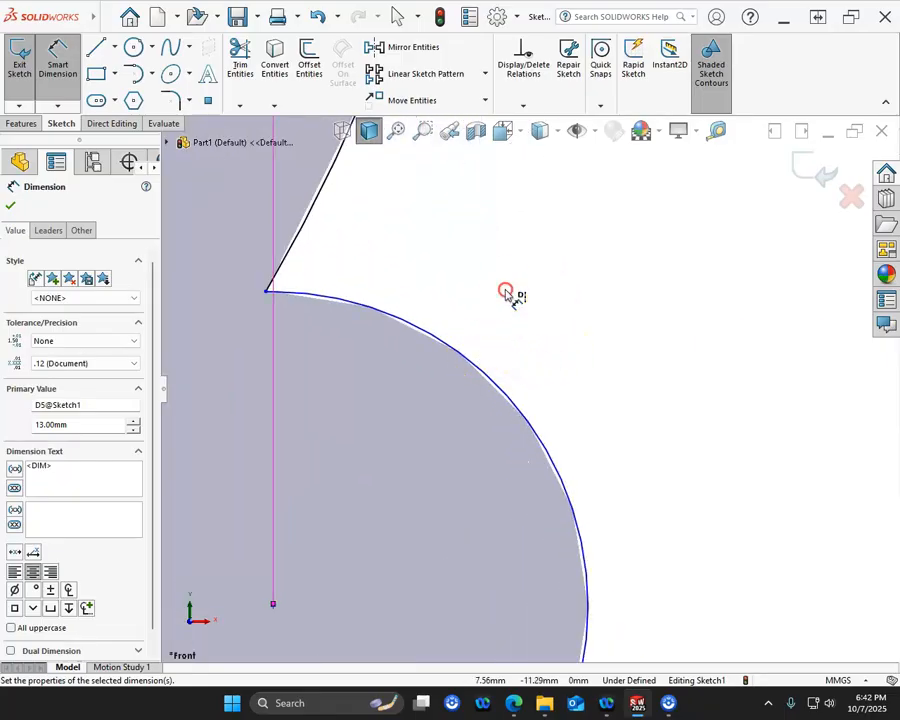
pyautogui.click(536, 333)
pyautogui.moveTo(272, 297)
pyautogui.mouseDown()
pyautogui.moveTo(300, 292)
pyautogui.moveTo(257, 338)
pyautogui.mouseUp()
pyautogui.scroll(5, 287, 374)
pyautogui.click(531, 334)
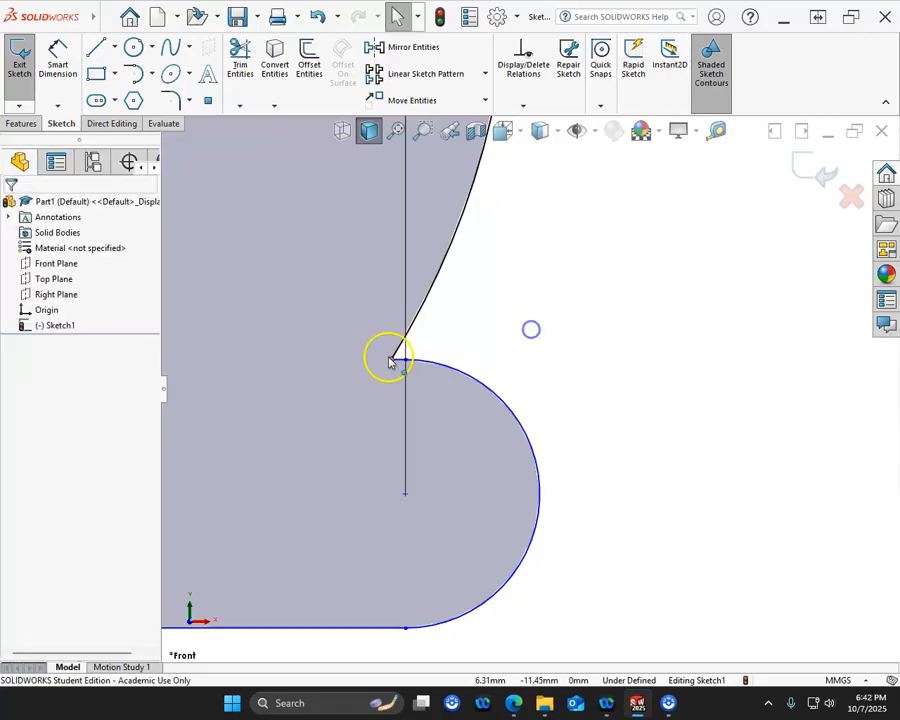
pyautogui.moveTo(392, 360); pyautogui.dragTo(361, 380)
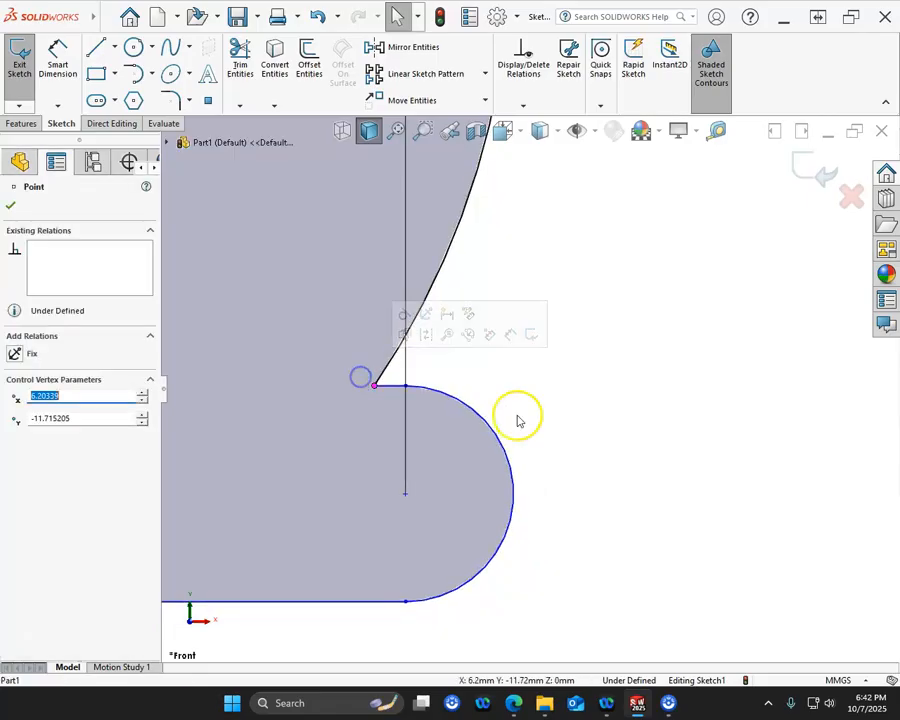
# - Dimension the collar arc's radius as 1.5 mm
pyautogui.rightClick(531, 395)
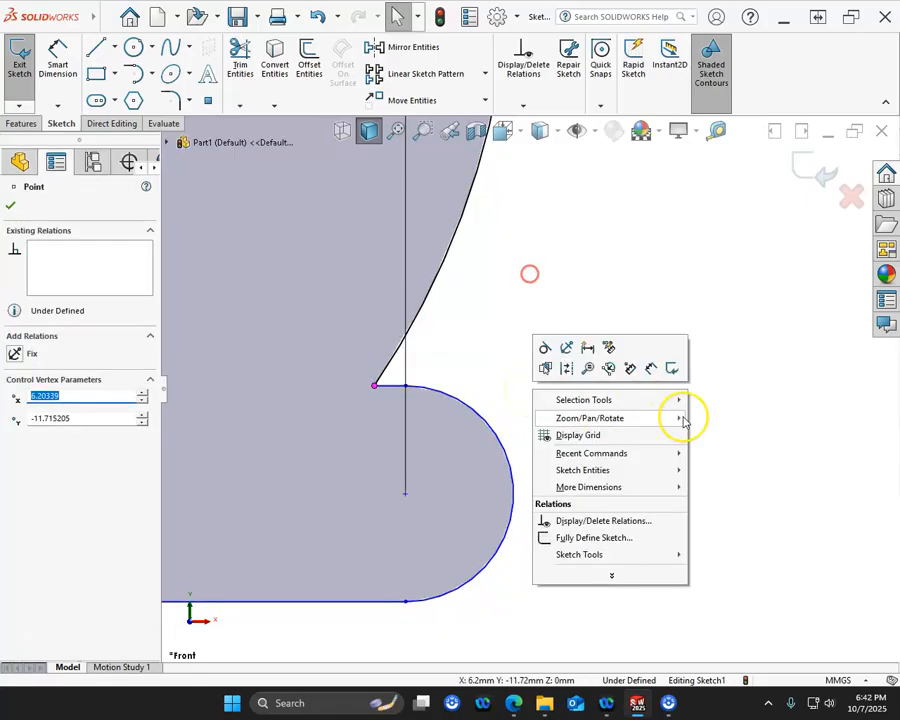
pyautogui.click(649, 369)
pyautogui.click(487, 421)
pyautogui.click(572, 364)
pyautogui.write('1.5')
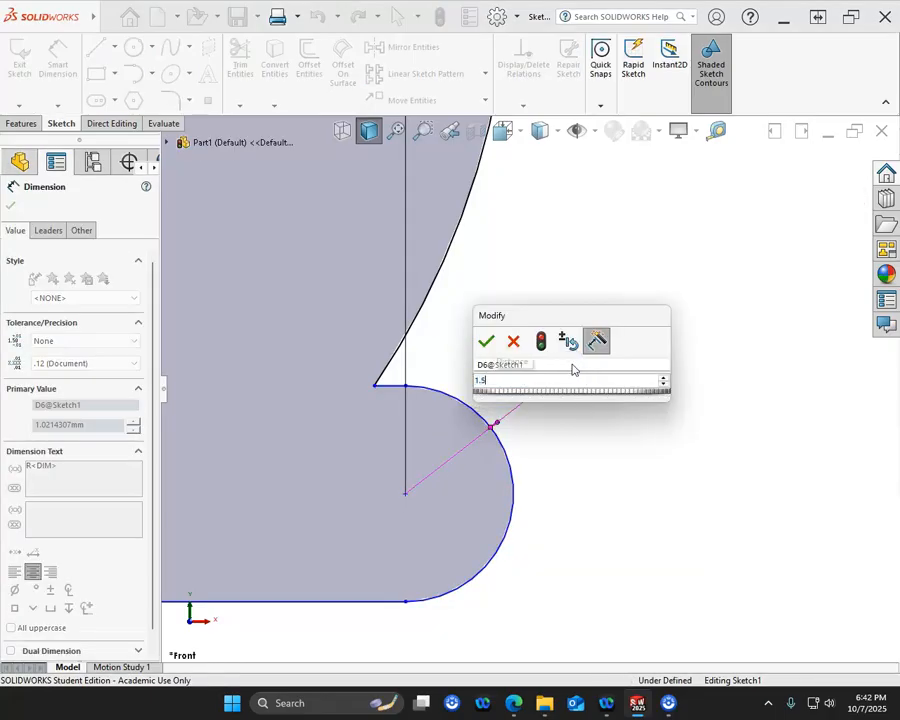
pyautogui.press('Return')
pyautogui.rightClick(500, 342)
pyautogui.click(536, 382)
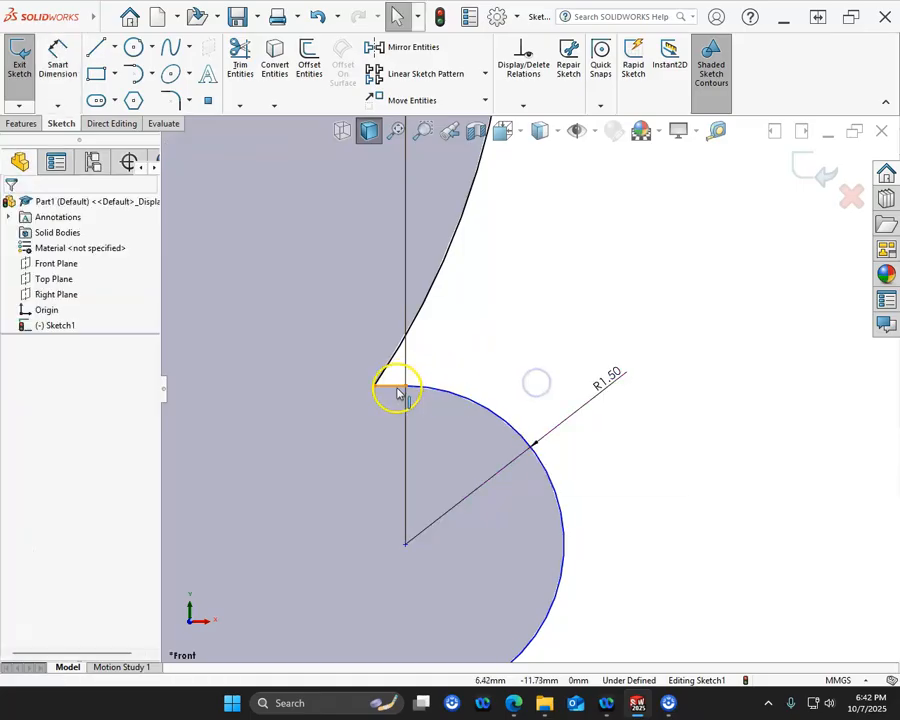
# - Dimension the vertical distance from the origin at the head's top to the collar's short upper line as 12.5 mm
pyautogui.click(58, 62)
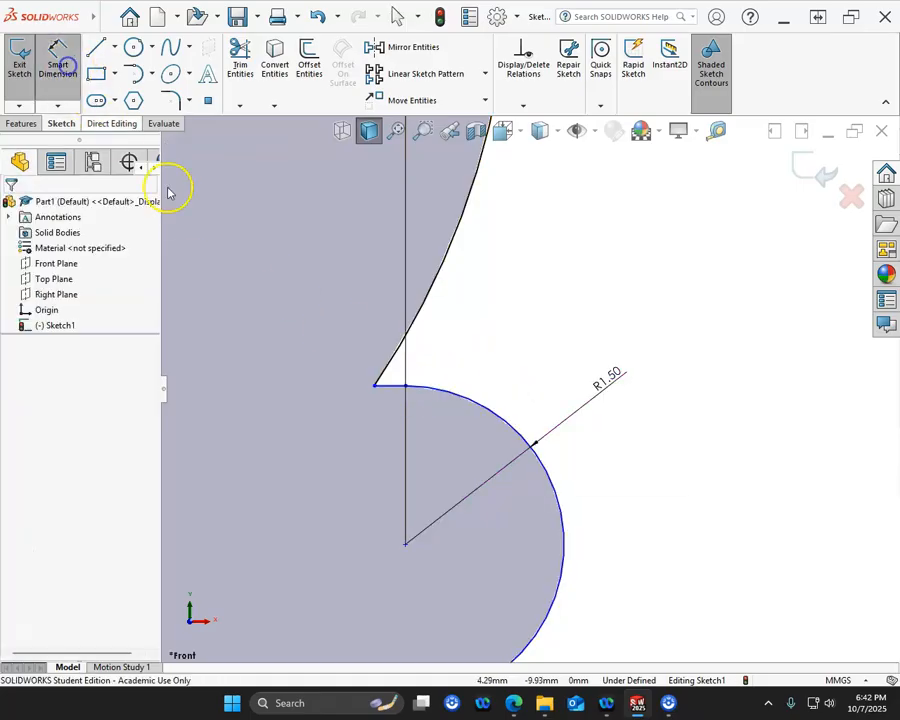
pyautogui.click(392, 385)
pyautogui.scroll(5, 462, 380)
pyautogui.scroll(4, 458, 161)
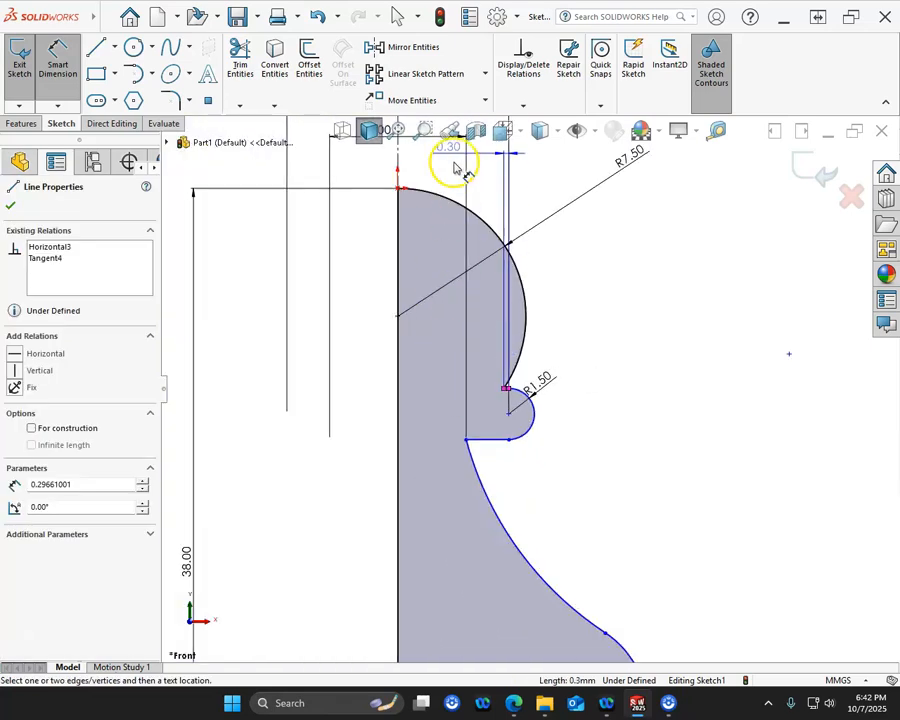
pyautogui.scroll(-6, 412, 251)
pyautogui.click(400, 284)
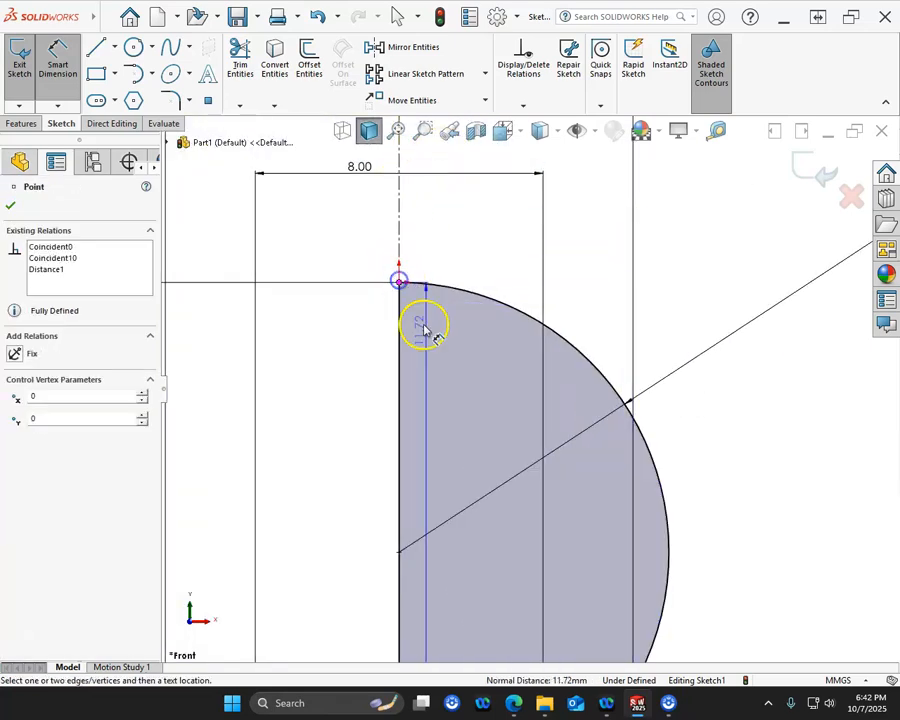
pyautogui.scroll(3, 500, 380)
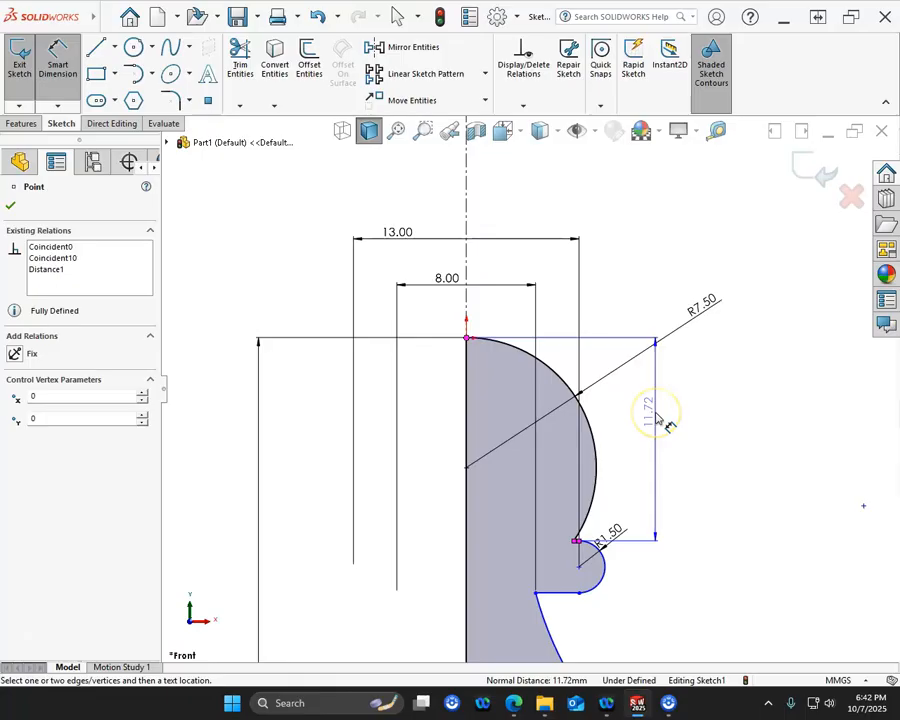
pyautogui.click(655, 418)
pyautogui.write('12.5')
pyautogui.press('Return')
# - Dimension the concave neck arc's radius as 15 mm
pyautogui.scroll(4, 644, 434)
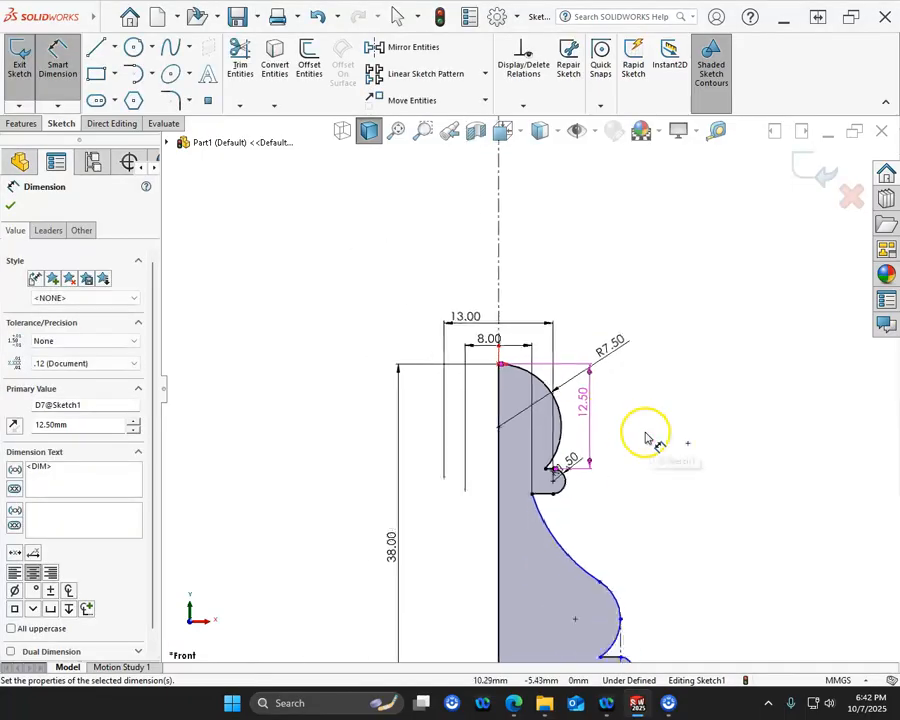
pyautogui.scroll(-4, 610, 512)
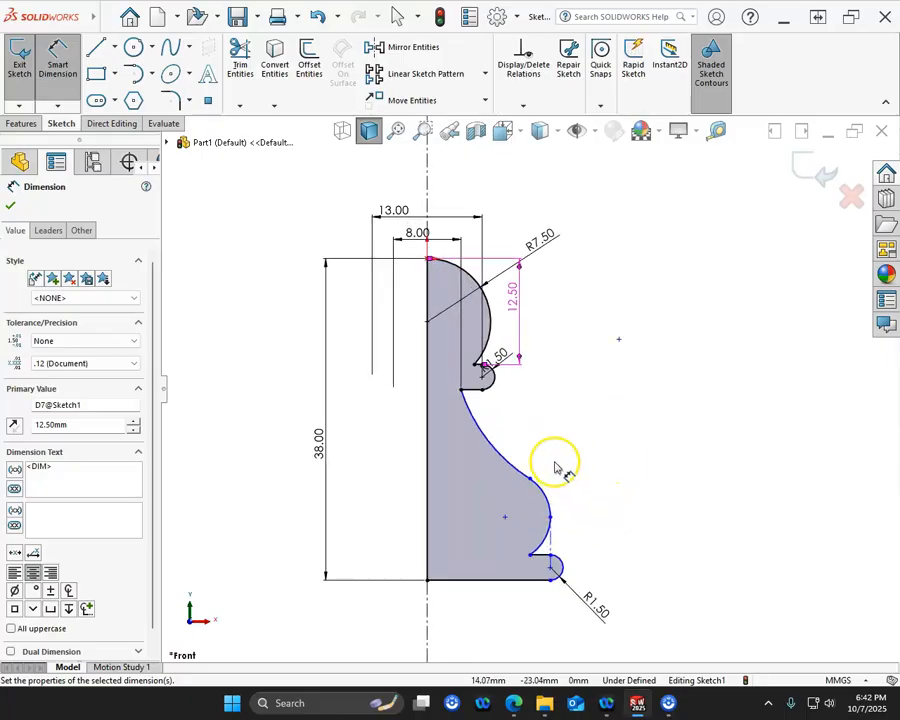
pyautogui.click(492, 452)
pyautogui.click(550, 404)
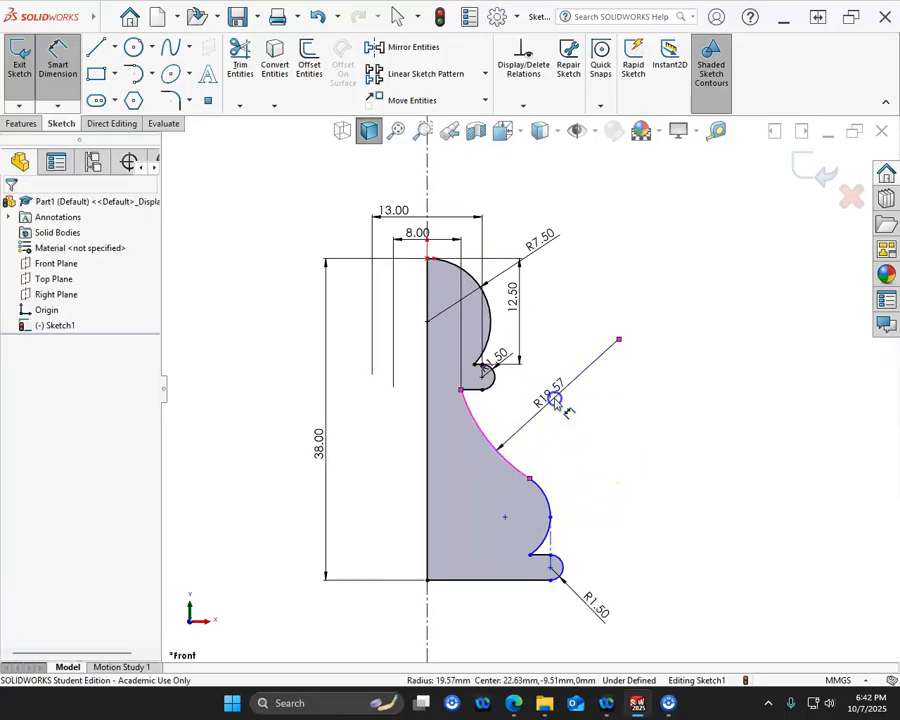
pyautogui.write('15')
pyautogui.press('Return')
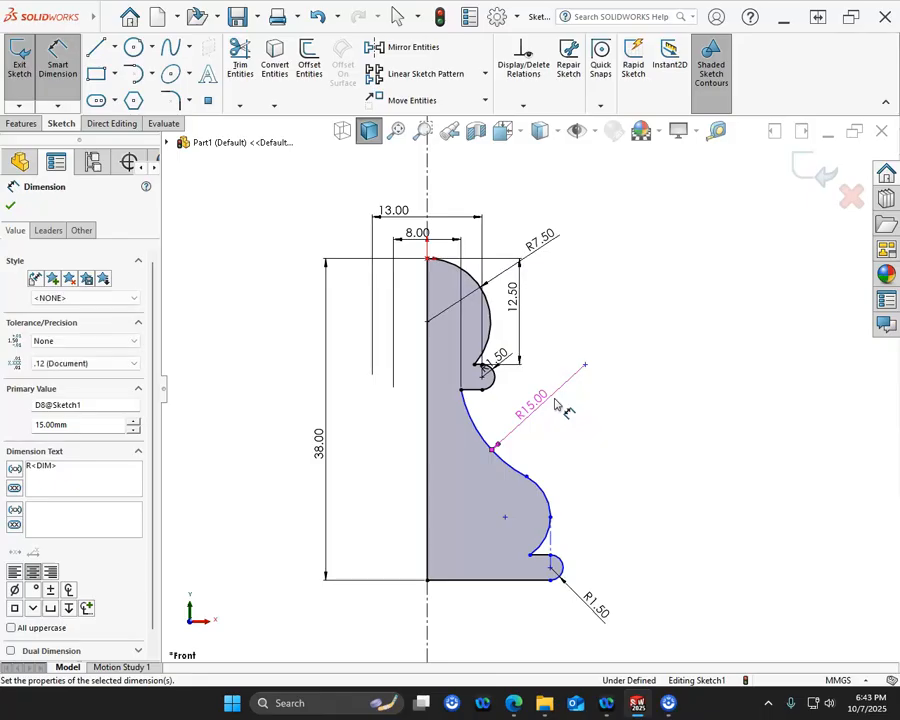
# - Dimension the belly arc's radius as 6 mm
pyautogui.click(556, 499)
pyautogui.click(580, 475)
pyautogui.write('6')
pyautogui.press('Return')
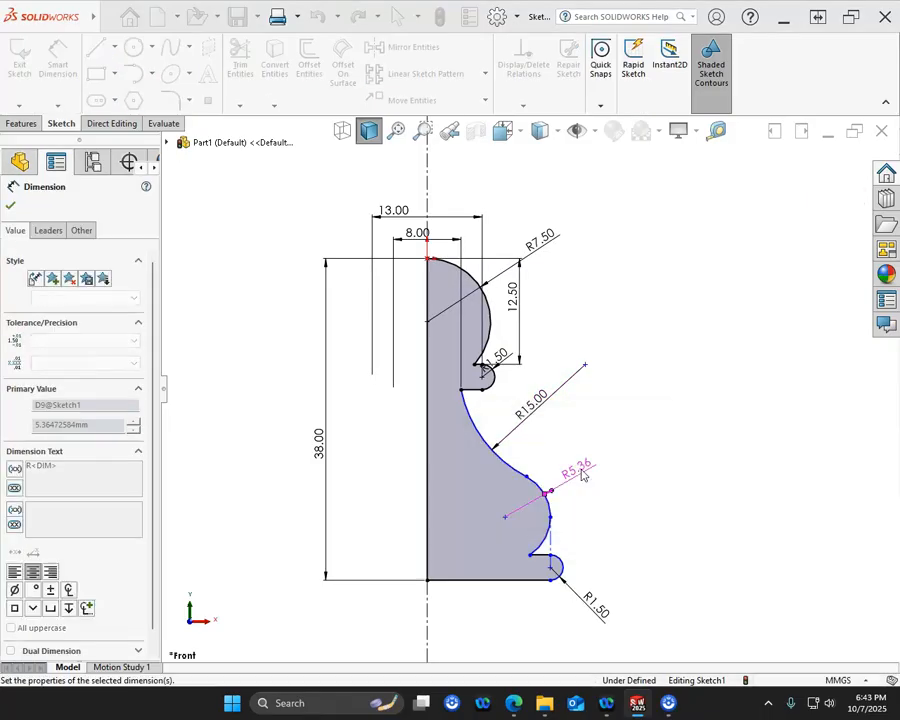
pyautogui.rightClick(594, 488)
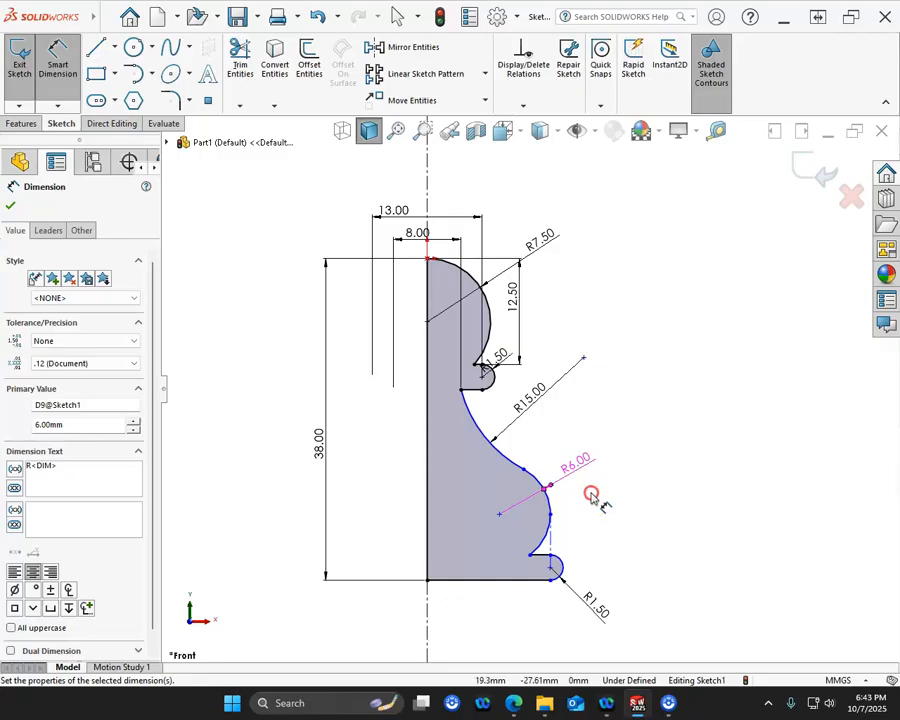
pyautogui.click(628, 535)
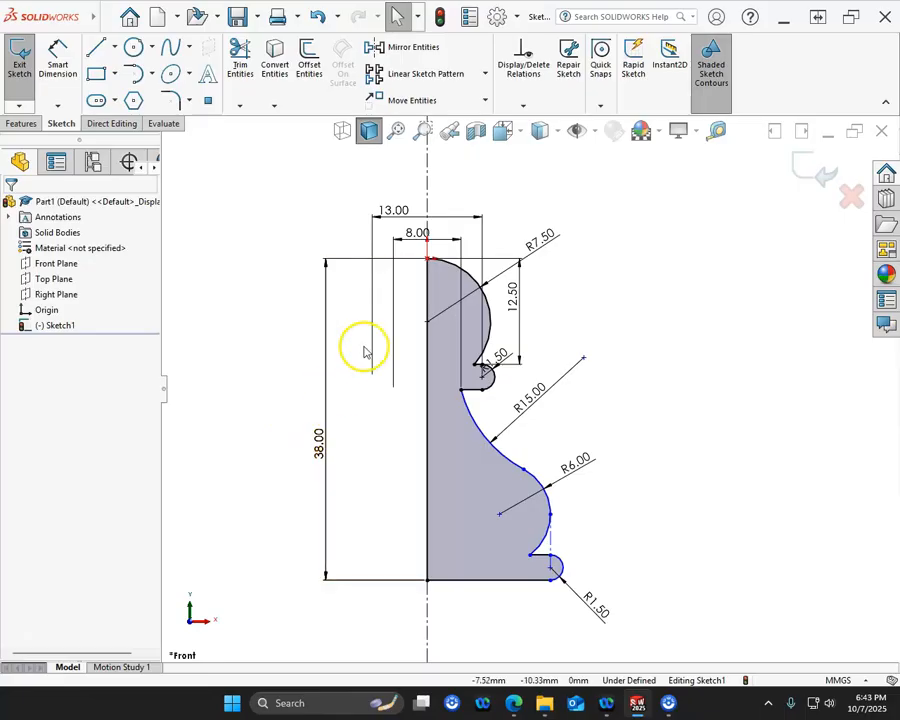
# - Dimension the belly arc's lower endpoint on the base's upper line across the infinite centerline as a 13 mm diameter
pyautogui.click(61, 58)
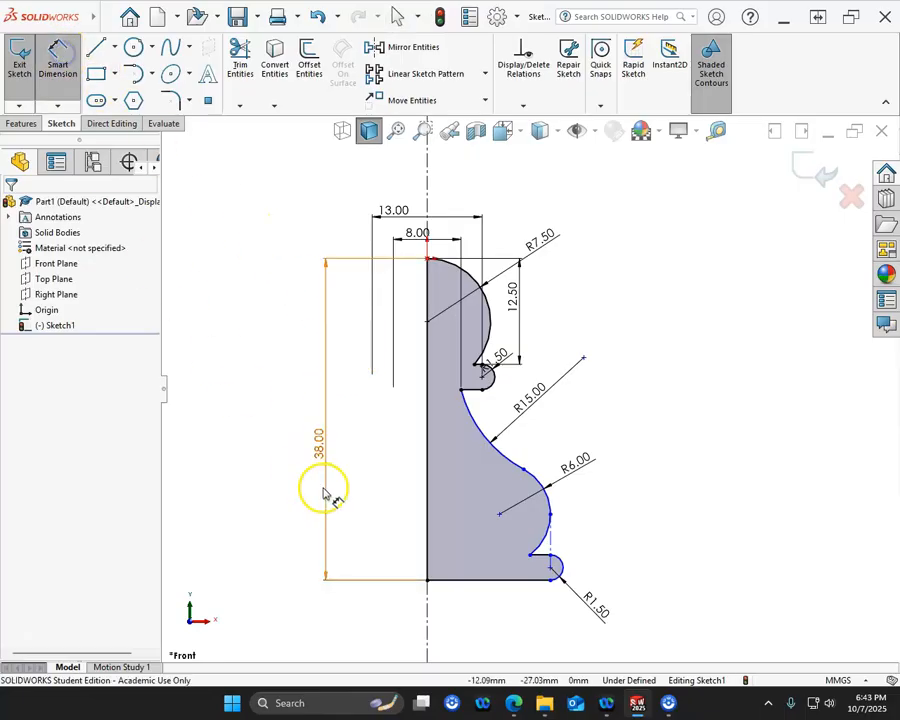
pyautogui.click(530, 557)
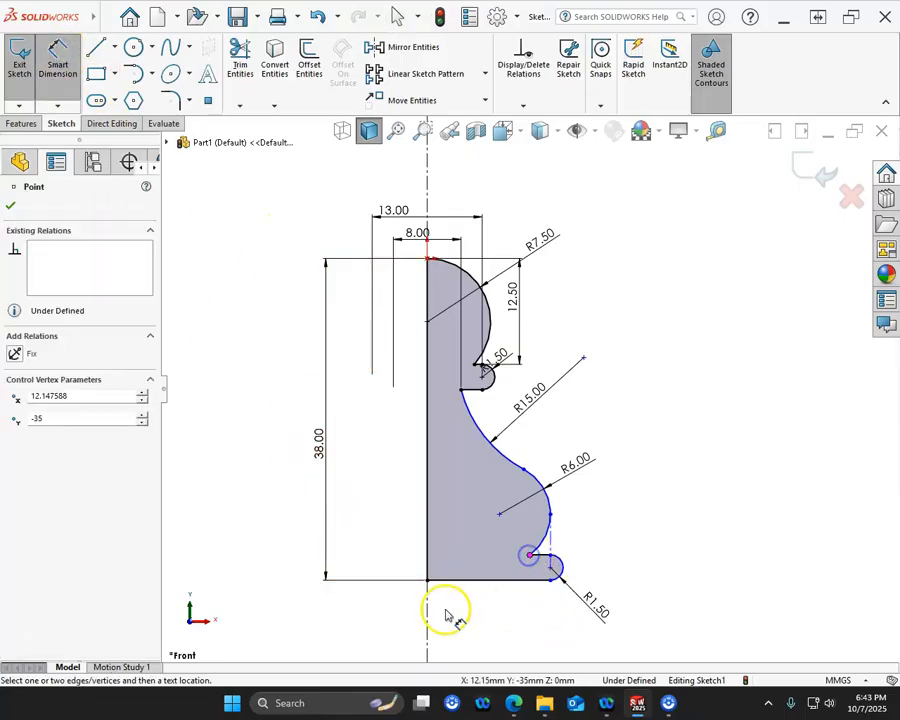
pyautogui.click(428, 600)
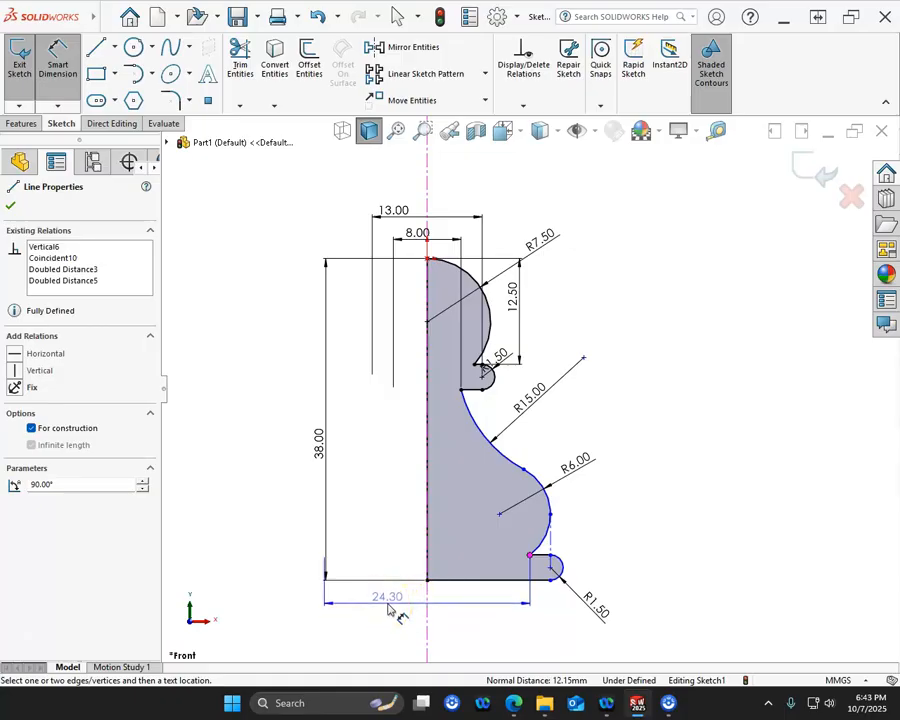
pyautogui.click(390, 610)
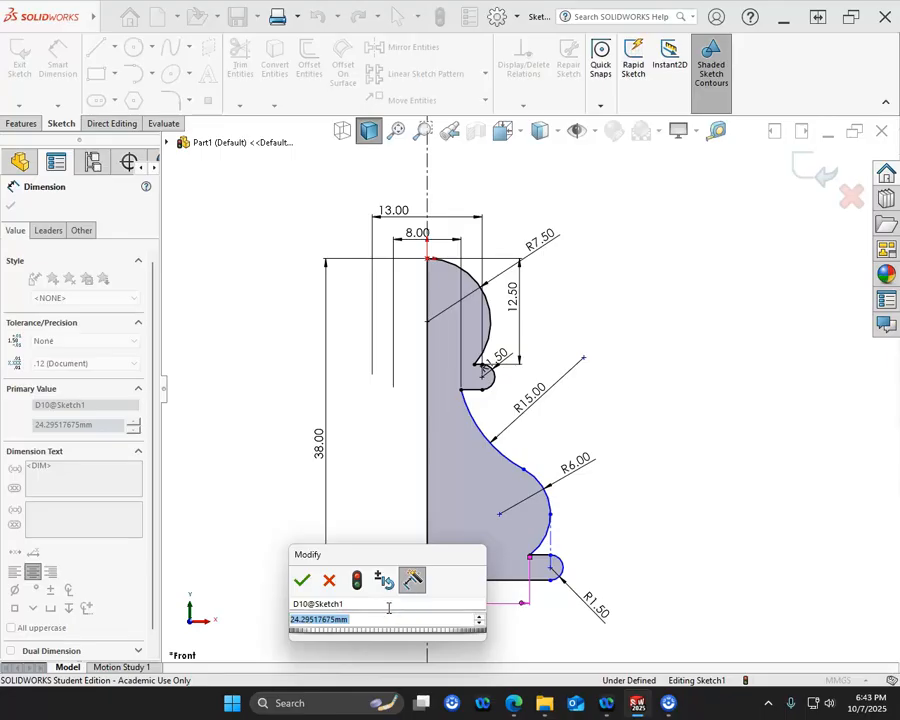
pyautogui.write('13')
pyautogui.press('Return')
pyautogui.click(510, 620)
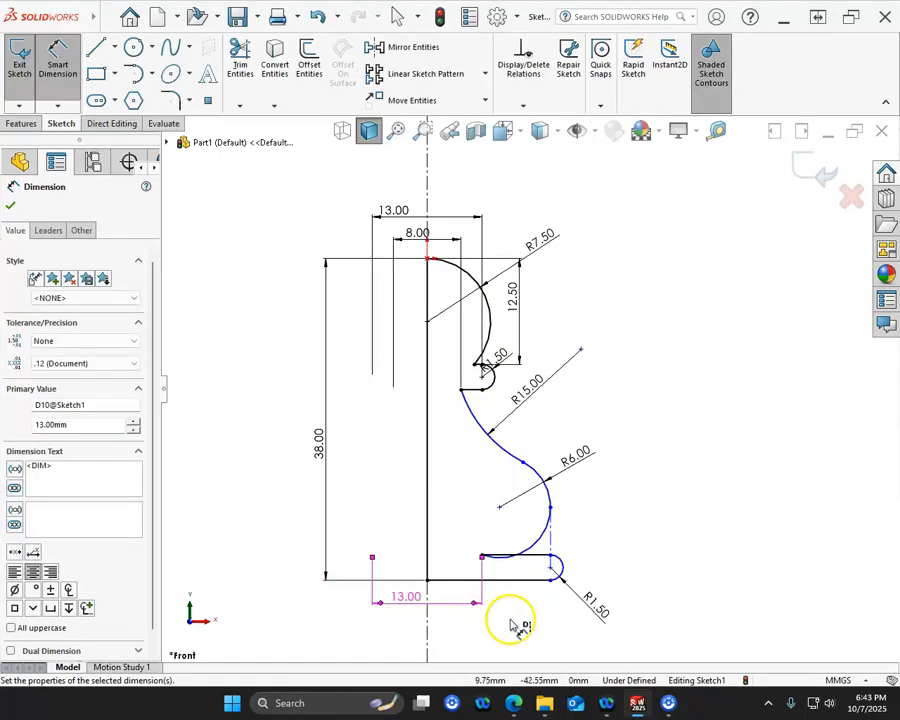
# - Dimension the base arc's center across the infinite centerline as an 18 mm diameter
pyautogui.click(561, 572)
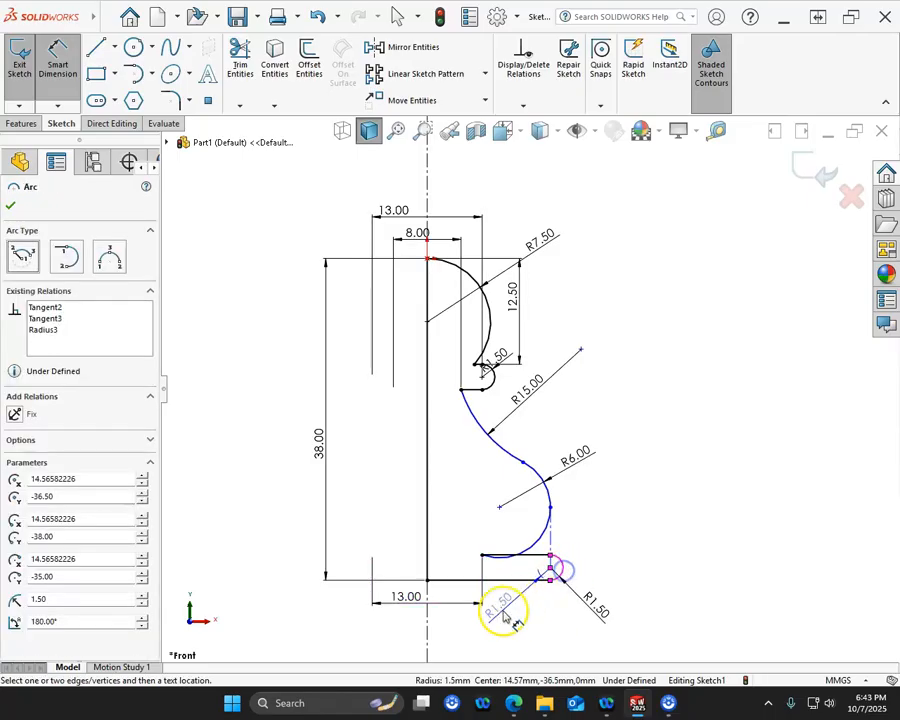
pyautogui.click(427, 620)
pyautogui.click(410, 624)
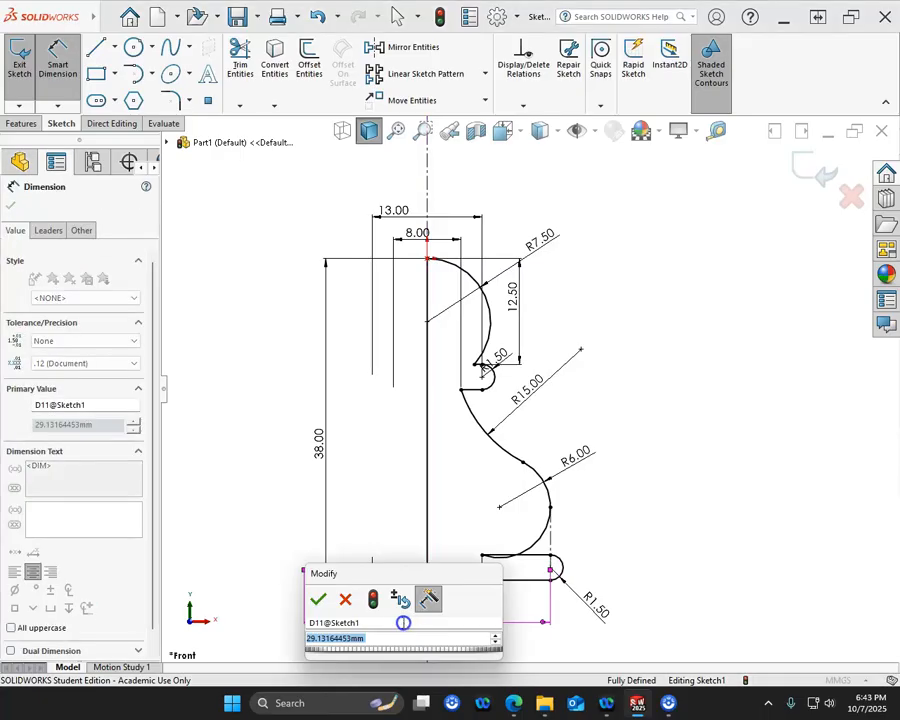
pyautogui.write('18')
pyautogui.press('Return')
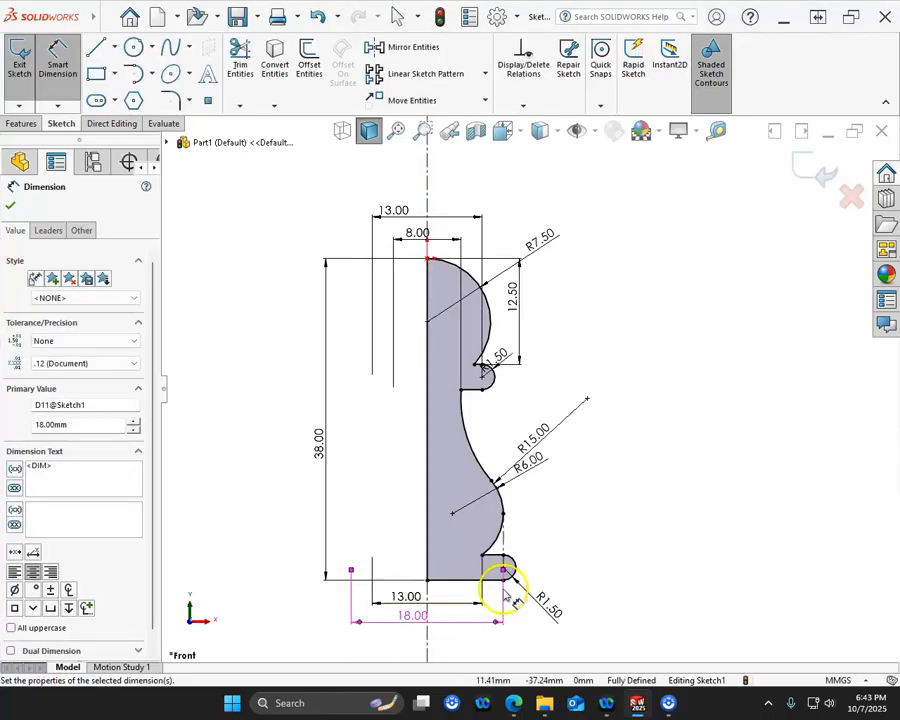
# - Start a 360-degree revolved boss from the finished half-profile sketch, using the infinite vertical centerline as its axis
pyautogui.rightClick(582, 515)
pyautogui.click(598, 556)
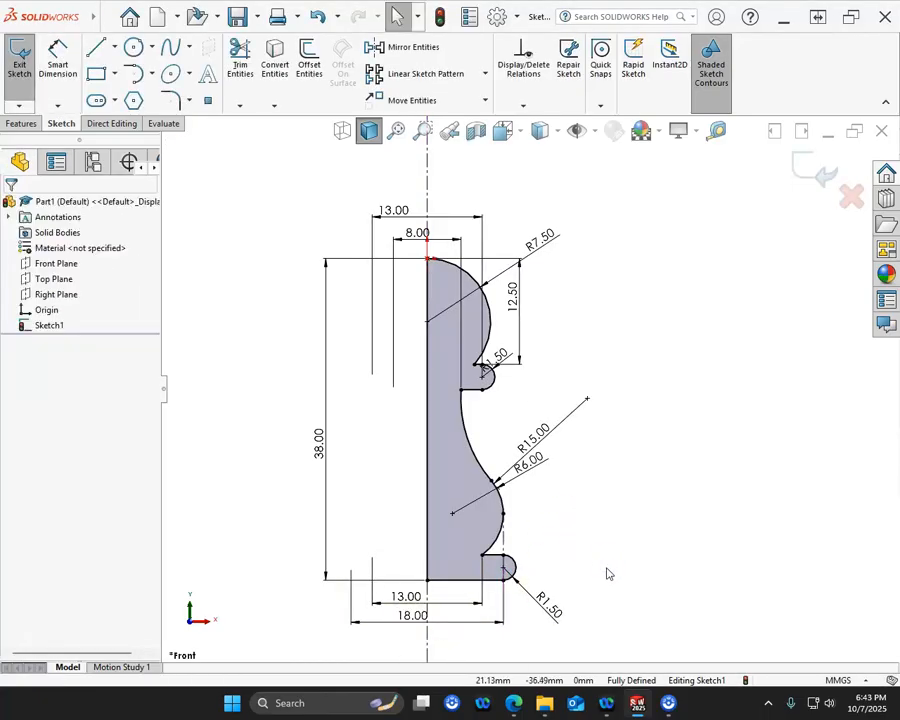
pyautogui.scroll(2, 606, 560)
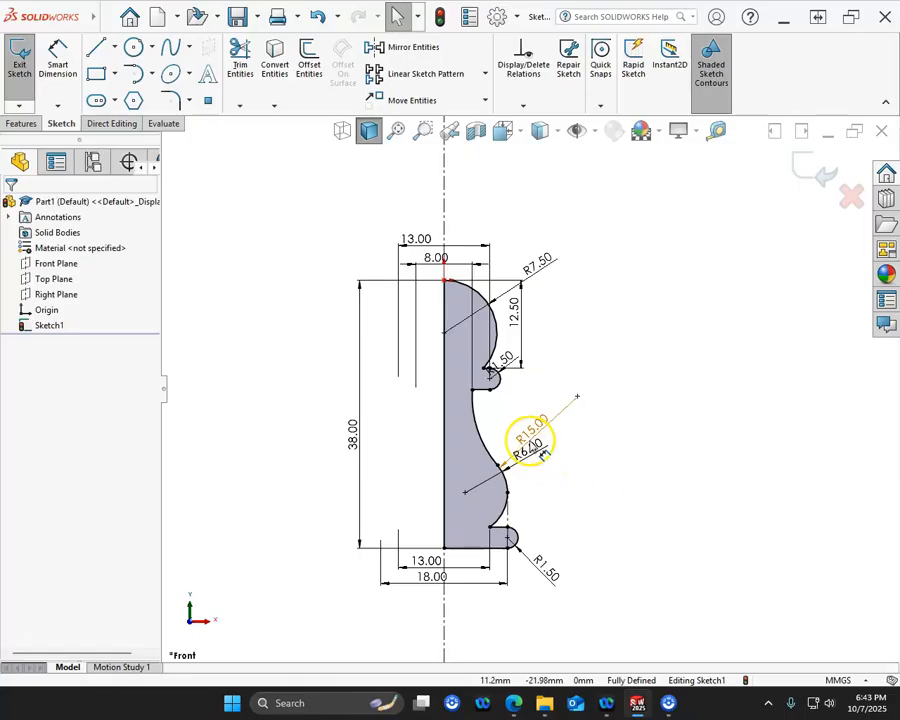
pyautogui.click(22, 123)
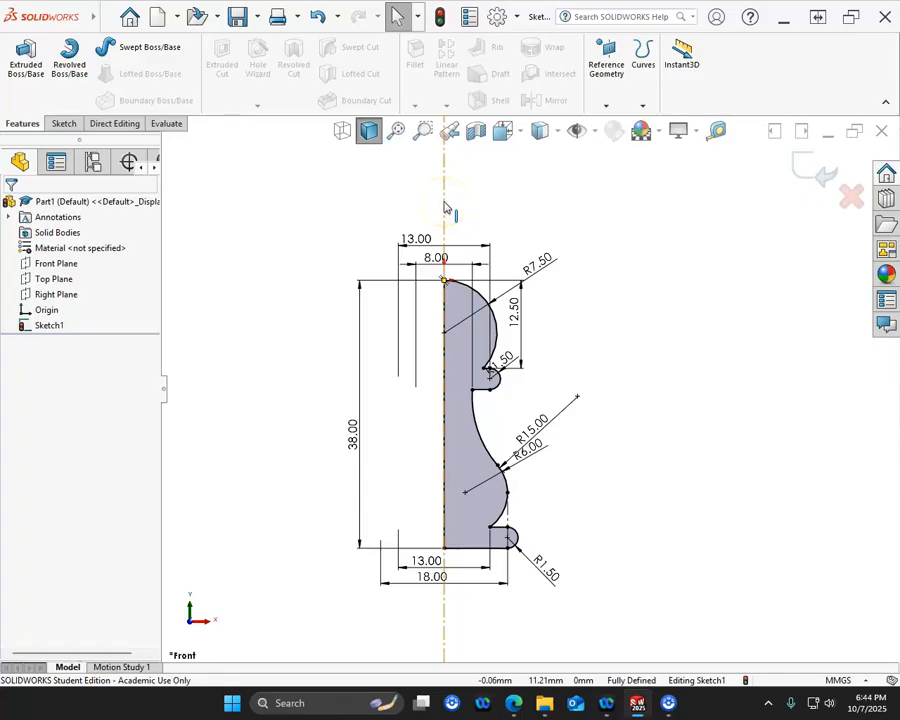
pyautogui.click(72, 82)
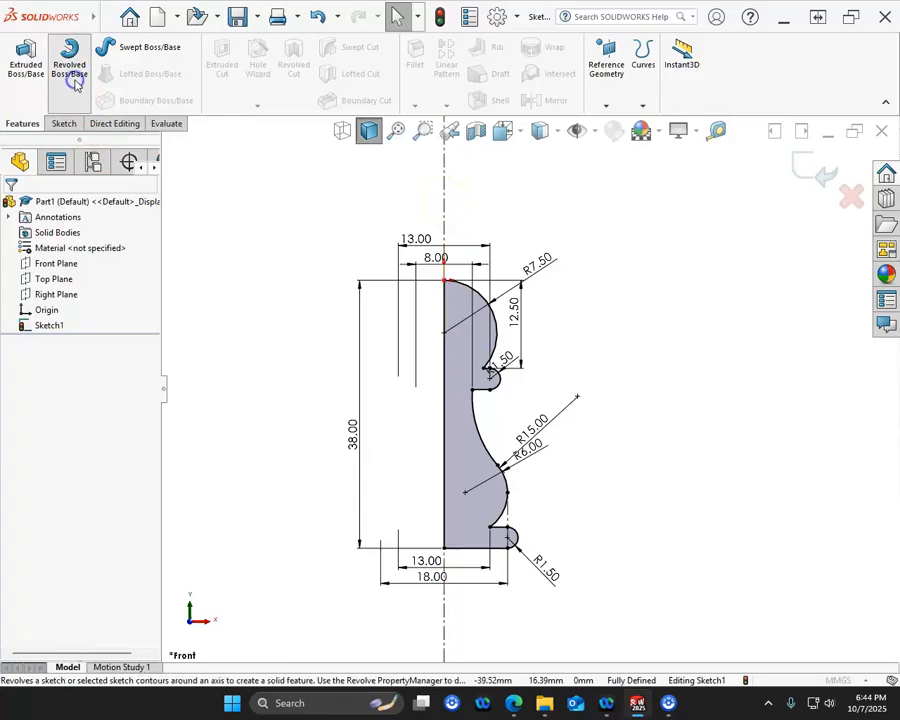
pyautogui.click(70, 249)
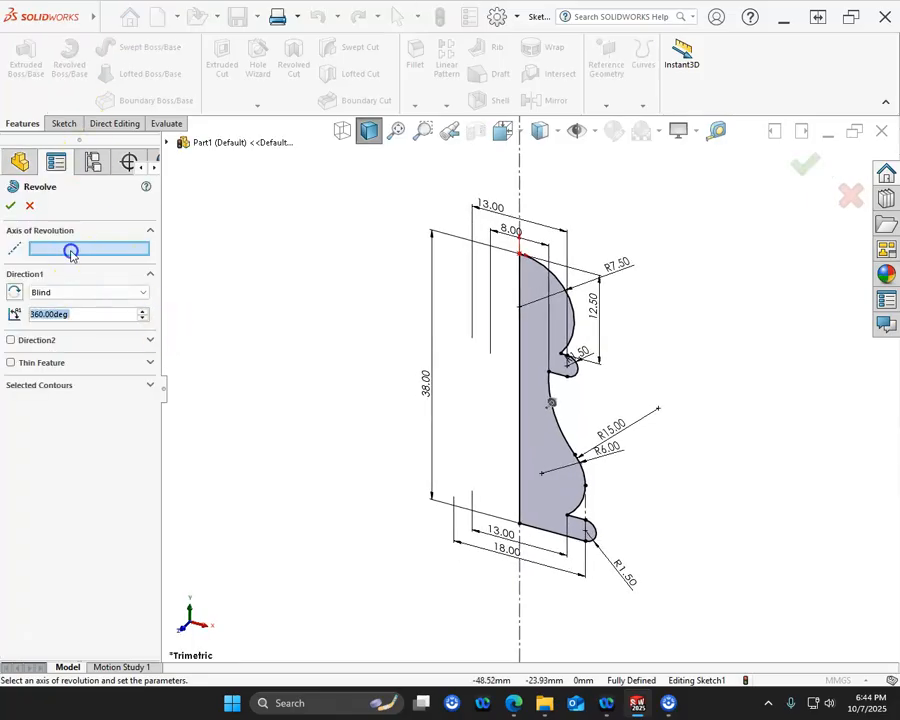
pyautogui.click(519, 200)
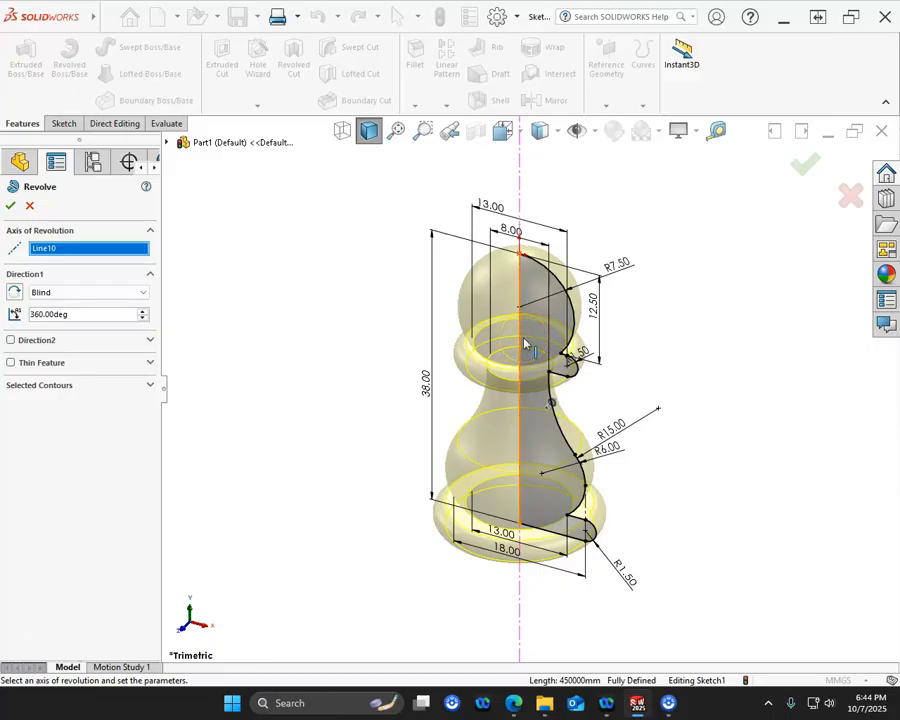
pyautogui.click(441, 349)
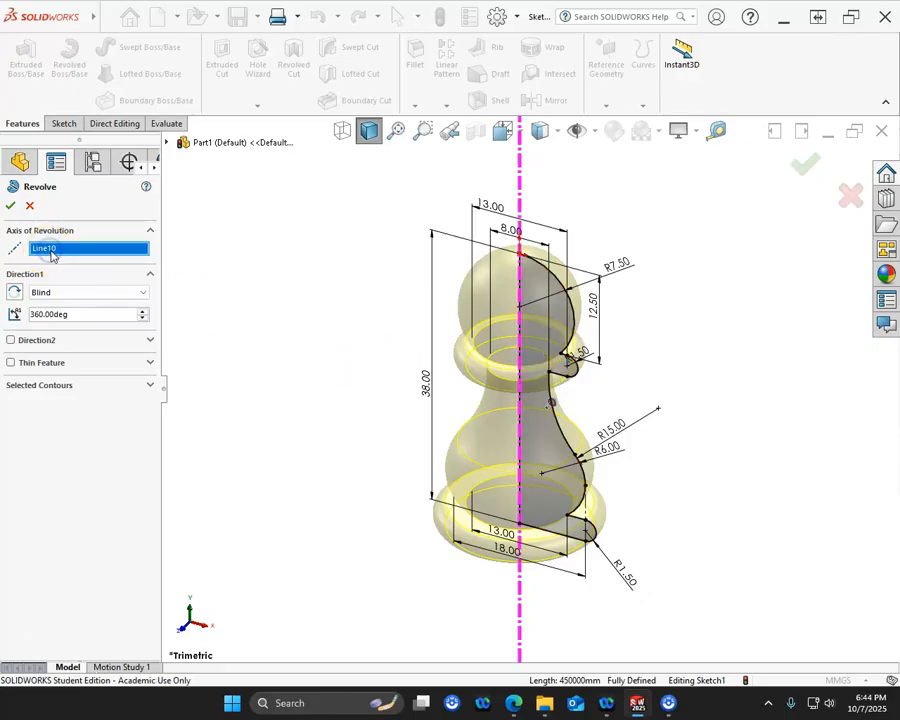
# - Try the profile's straight vertical edge as the axis of revolution, and clear that selection again
pyautogui.rightClick(89, 250)
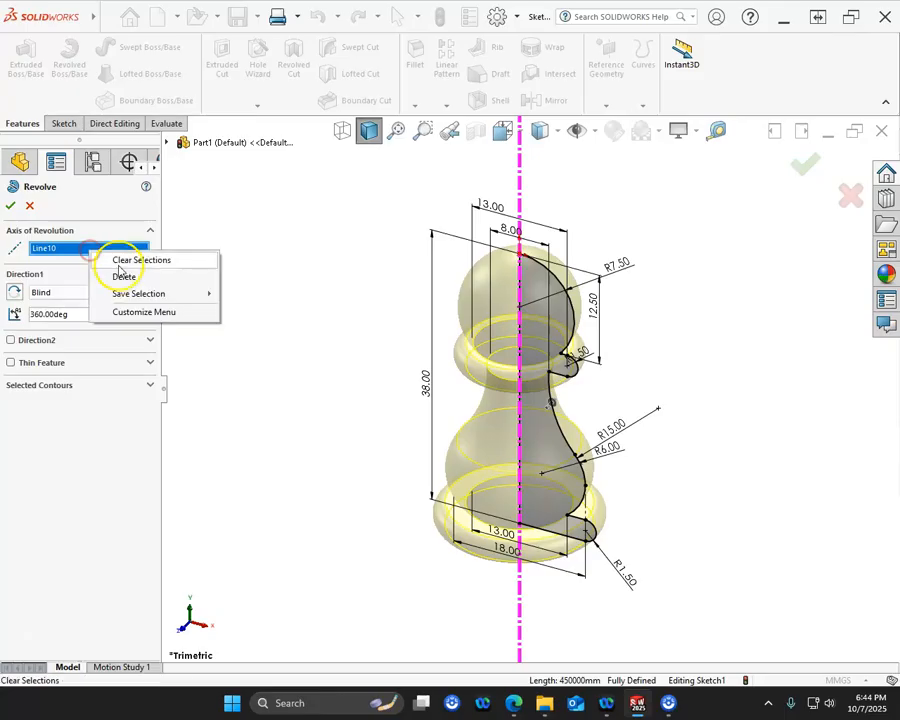
pyautogui.click(121, 262)
pyautogui.click(519, 328)
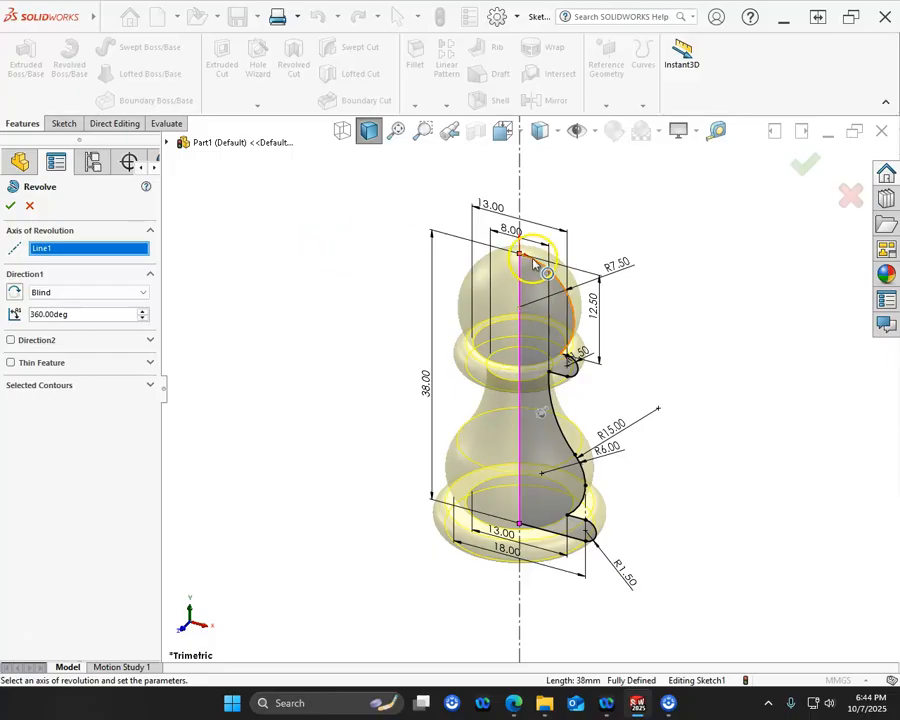
pyautogui.rightClick(80, 254)
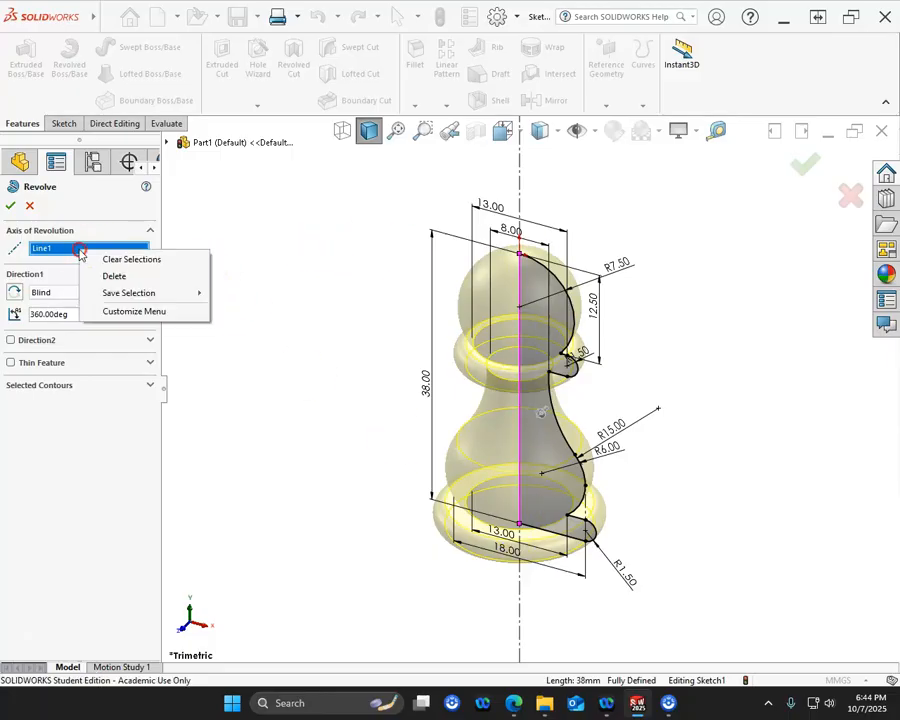
pyautogui.click(114, 277)
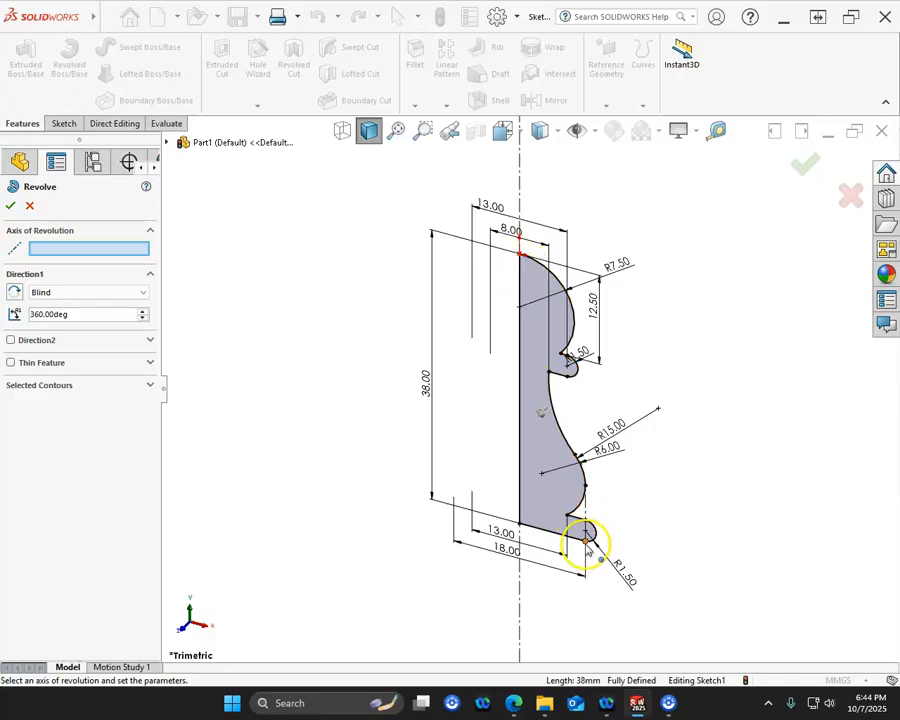
# - Choose the infinite centerline as the axis of revolution and complete the 360-degree revolve of the pawn
pyautogui.click(80, 249)
pyautogui.click(524, 183)
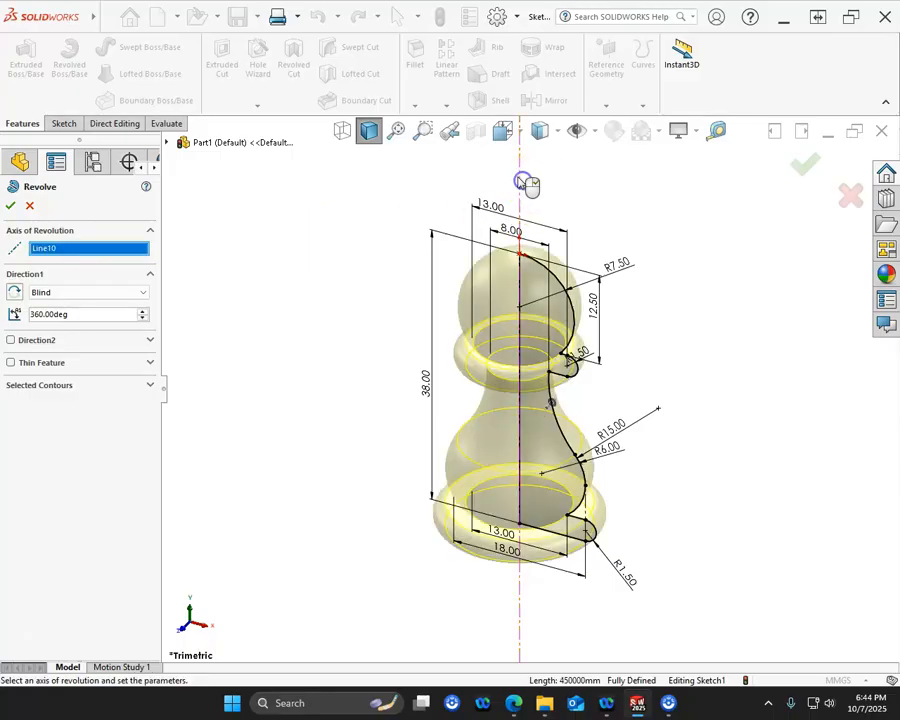
pyautogui.click(8, 206)
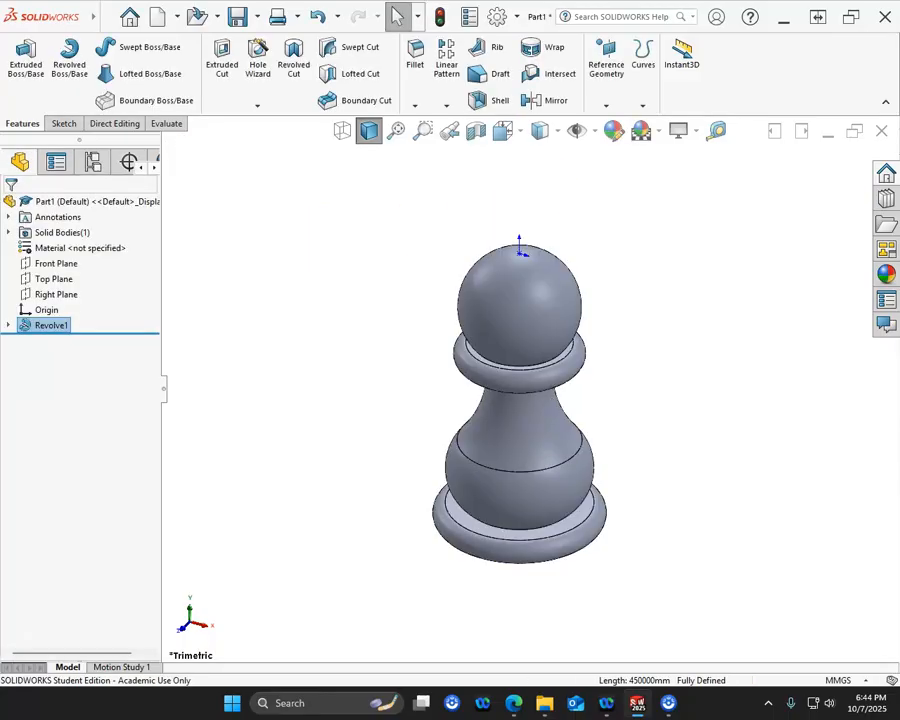
pyautogui.moveTo(0, 152); pyautogui.dragTo(0, 150)
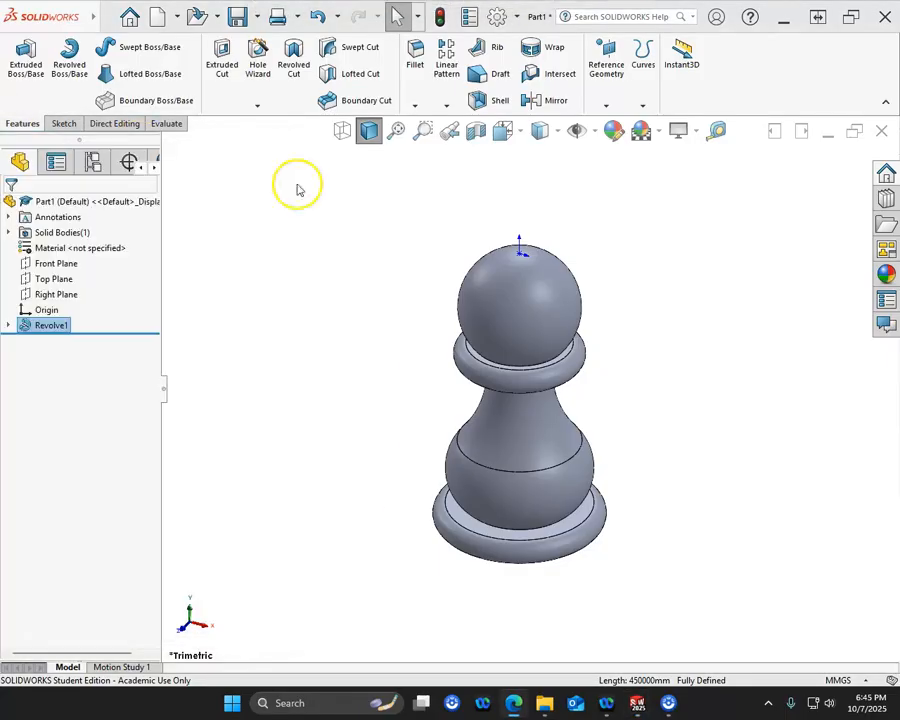
# - Begin saving the part and create a folder named "A07 - Level 6" inside the CSWA25 folder
pyautogui.click(237, 16)
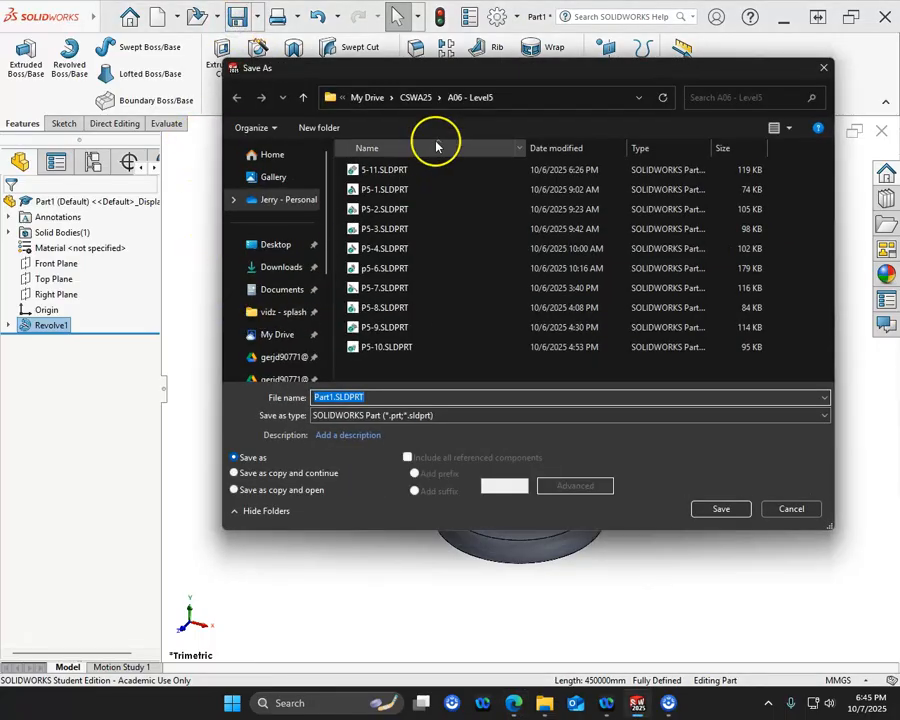
pyautogui.click(415, 97)
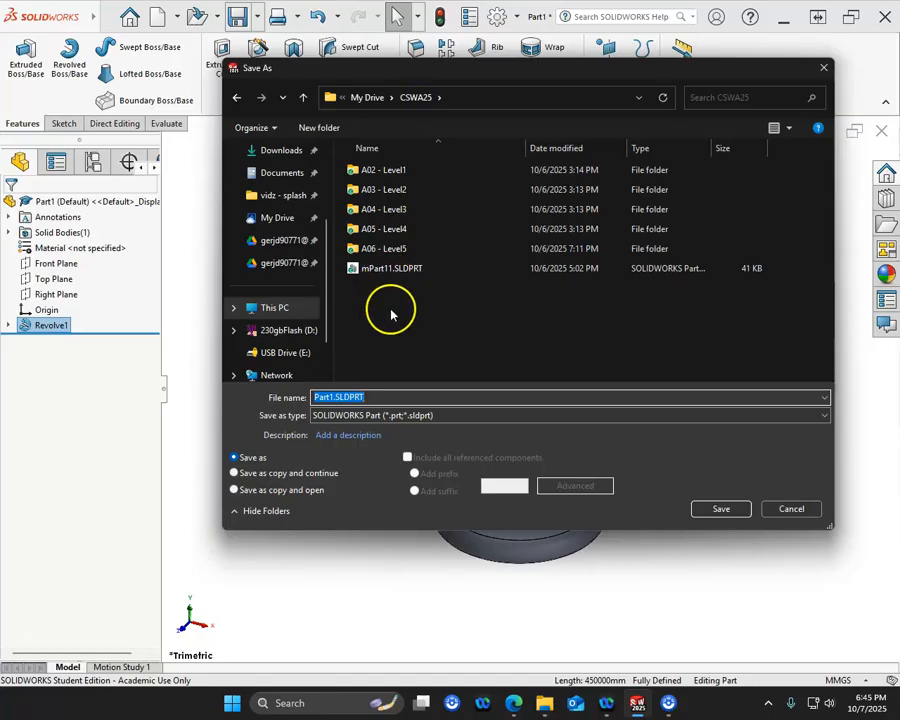
pyautogui.click(313, 128)
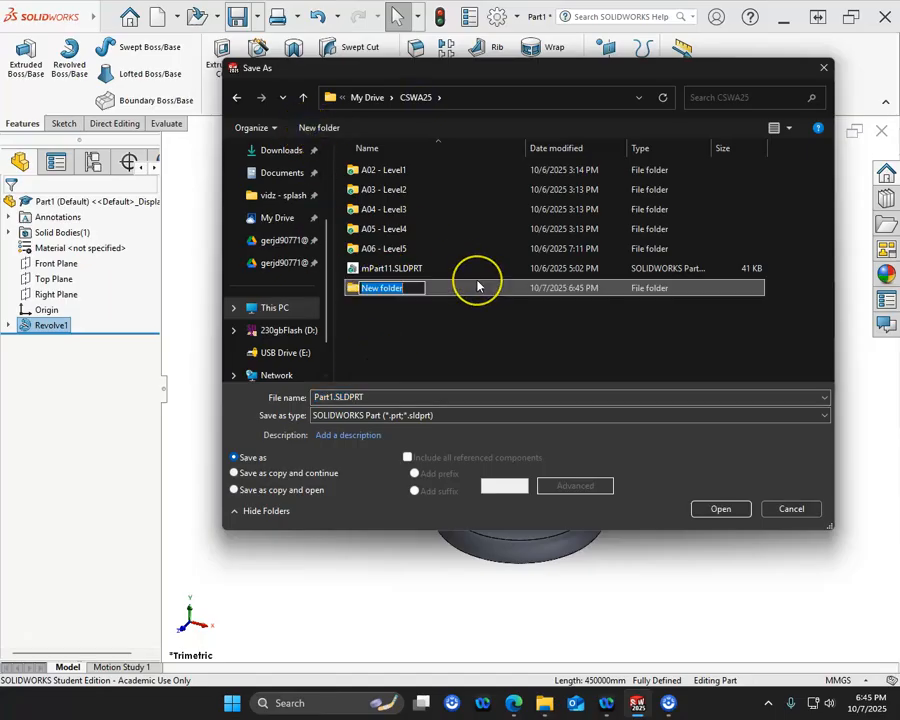
pyautogui.write('A07 - Level 6')
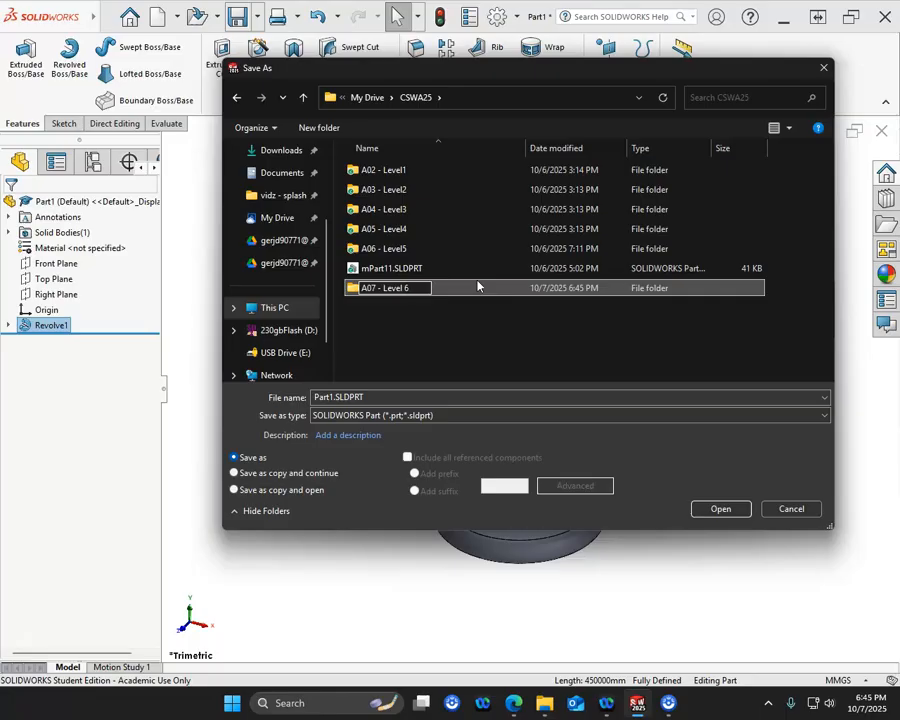
pyautogui.press('Return')
# - Save the part as P6-1 in the "A07 - Level 6" folder
pyautogui.doubleClick(371, 290)
pyautogui.doubleClick(363, 397)
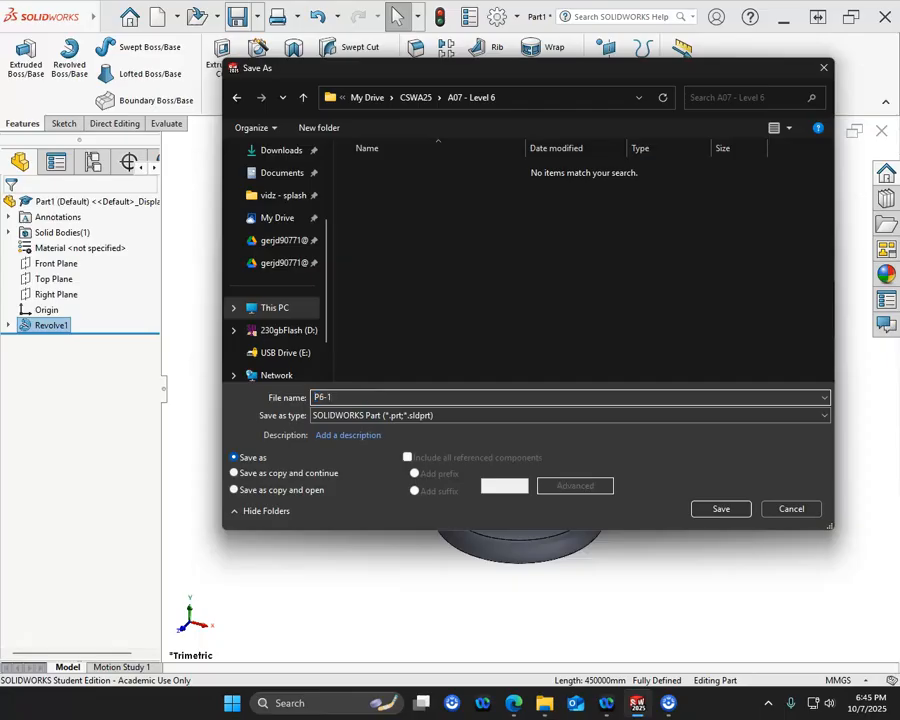
pyautogui.press('Return')
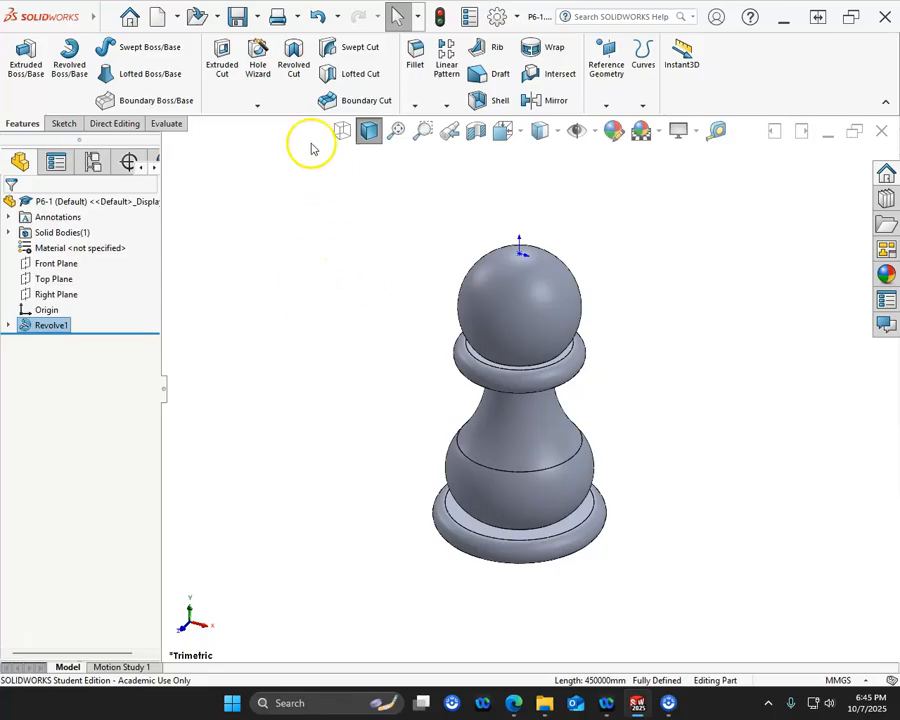
# - Check the pawn's mass properties, including its mass, volume and center of mass, and close the report
pyautogui.click(170, 124)
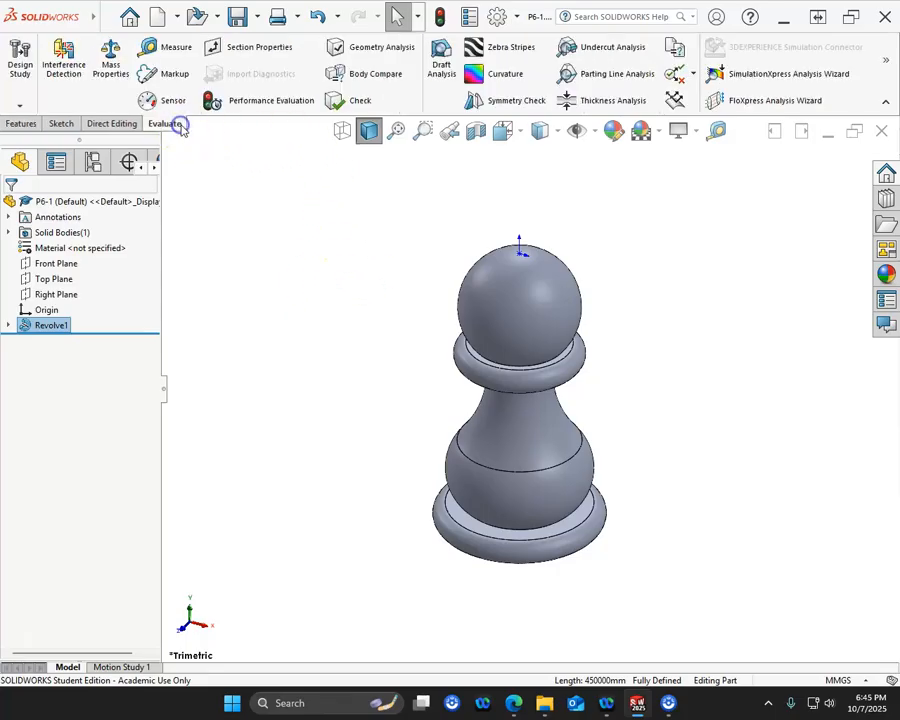
pyautogui.click(111, 60)
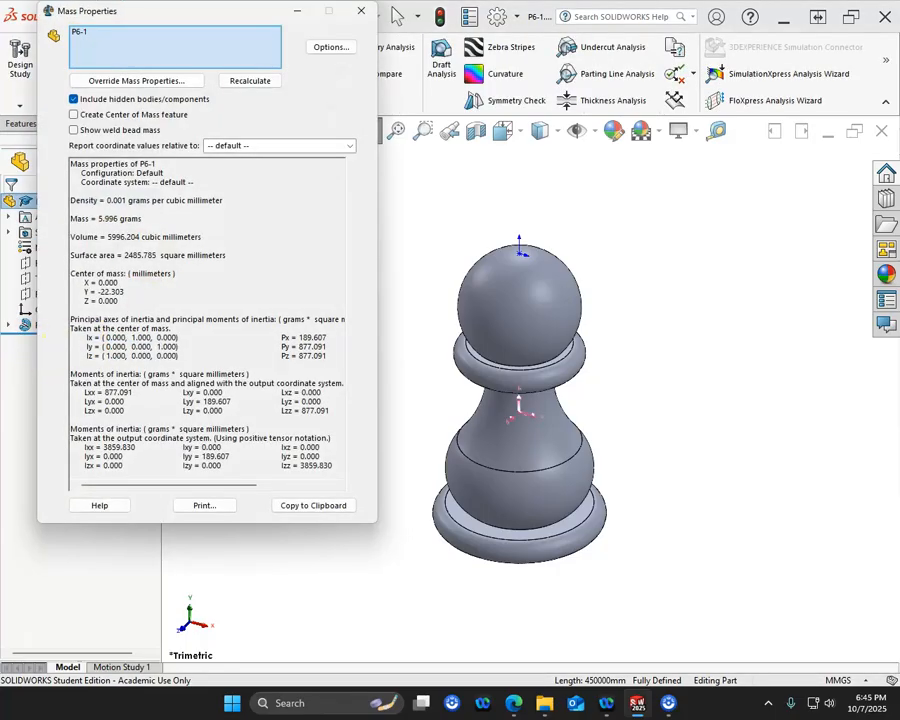
pyautogui.moveTo(0, 130); pyautogui.dragTo(0, 170)
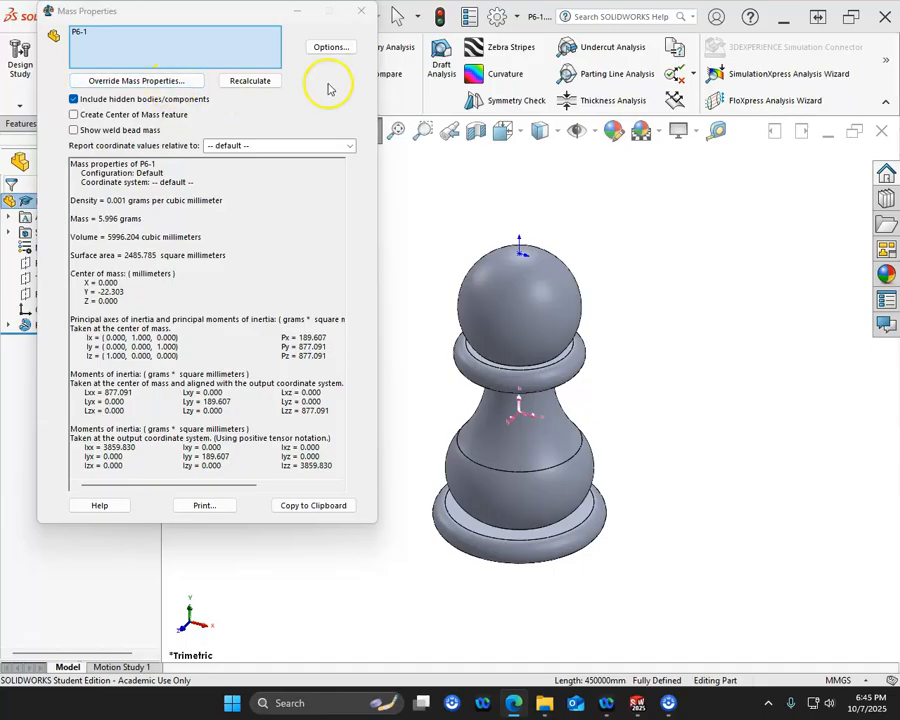
pyautogui.click(357, 17)
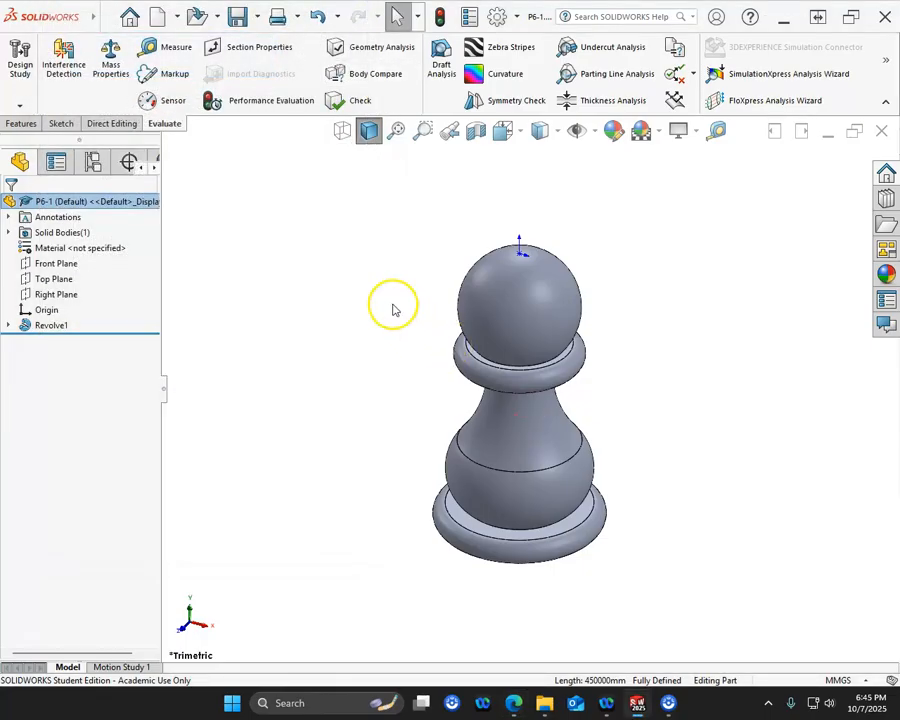
pyautogui.hotkey('ctrl', '1')
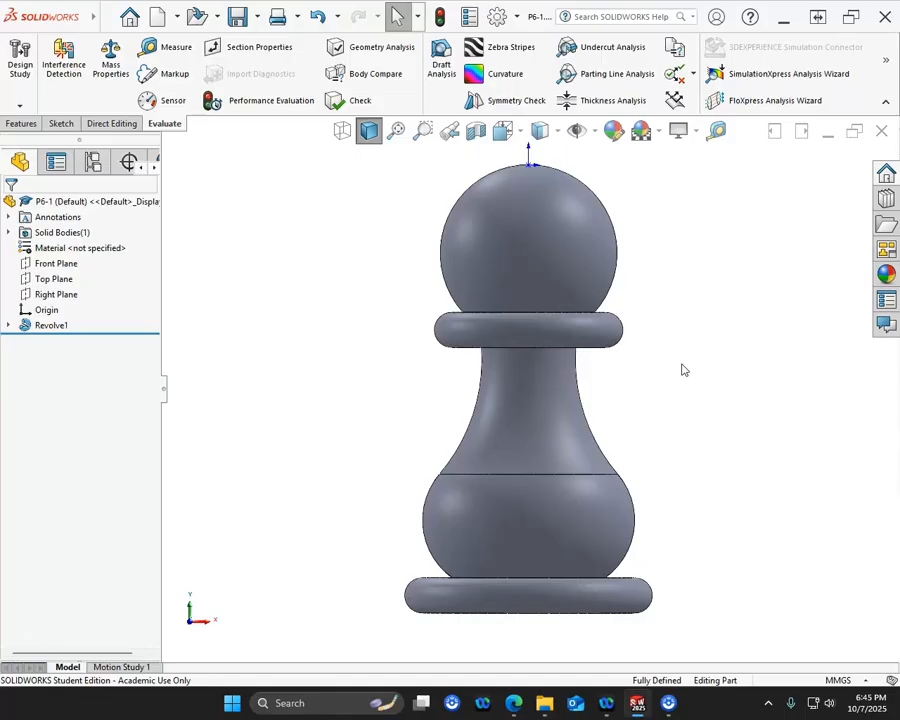
pyautogui.click(419, 436)
pyautogui.click(403, 413)
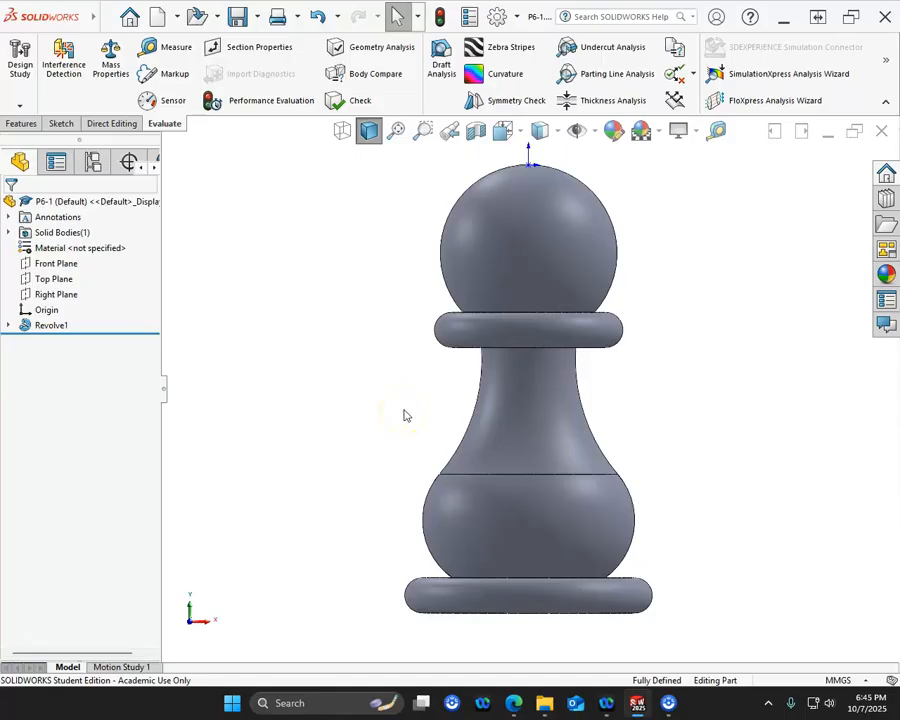